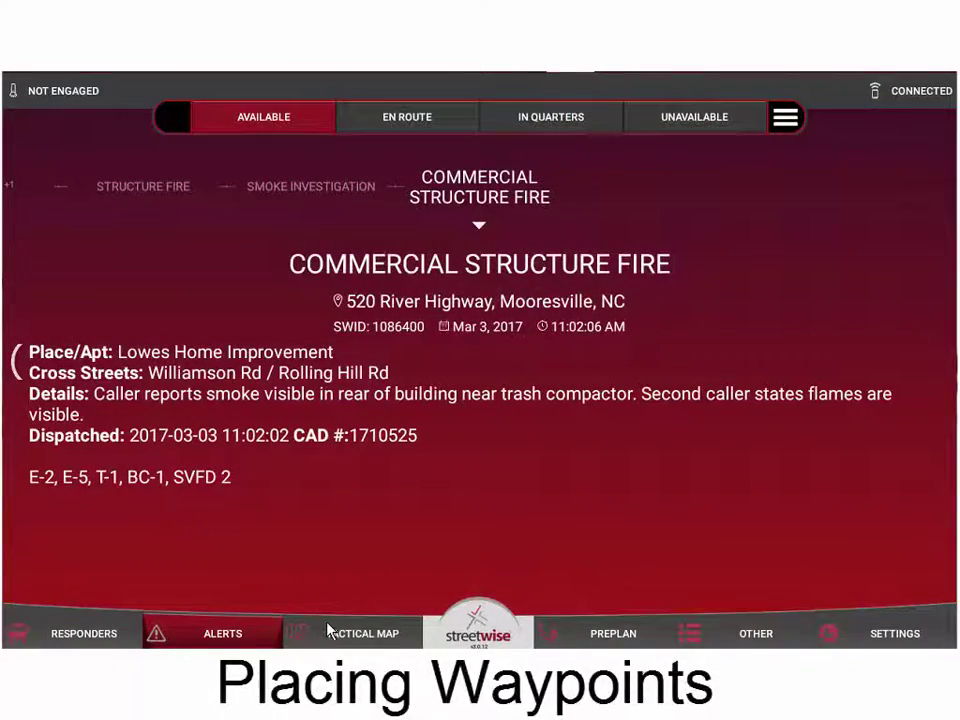
Switch to the Tactical Map and zoom to the waypoint at Straightaway Dr and road 1305.
{"action": "left_click", "coordinate": [355, 636]}
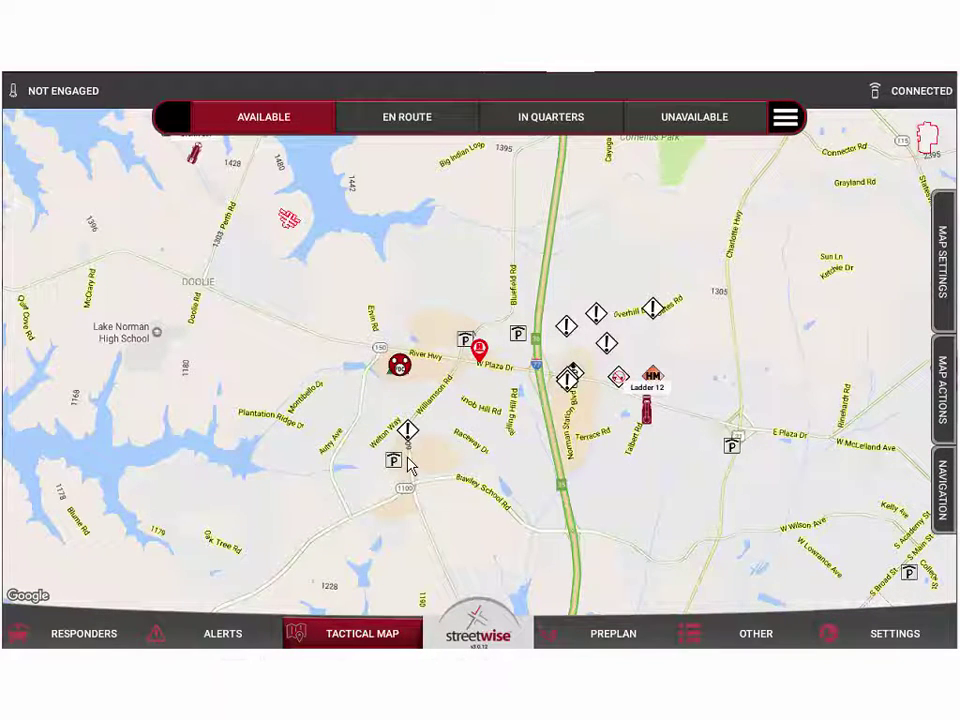
{"action": "scroll", "coordinate": [408, 465], "scroll_direction": "up", "scroll_amount": 5}
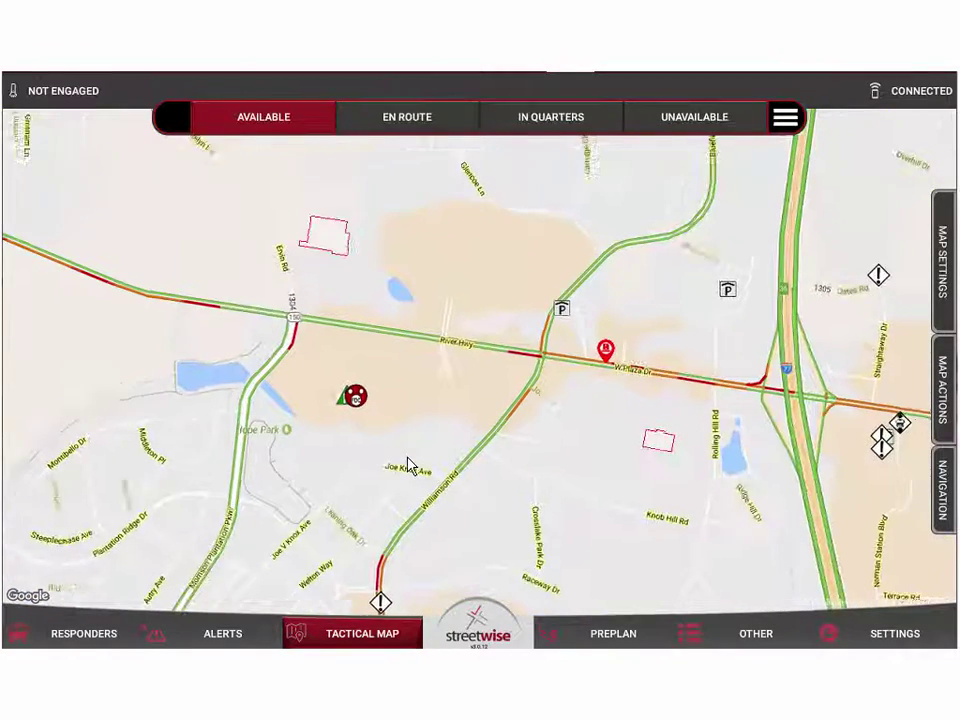
{"action": "scroll", "coordinate": [424, 303], "scroll_direction": "up", "scroll_amount": 2}
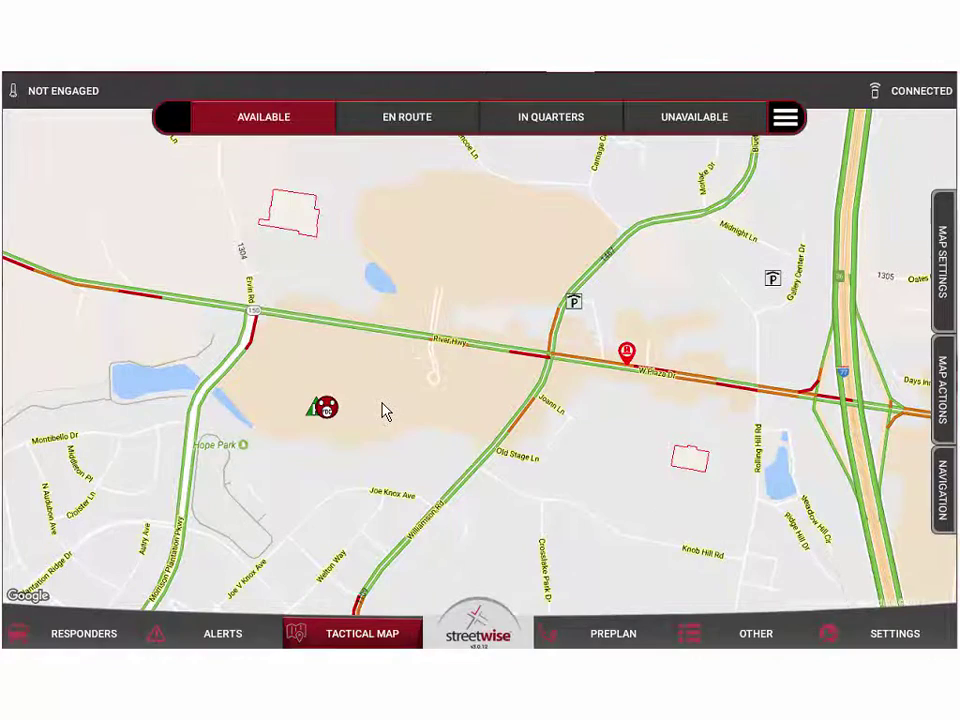
{"action": "scroll", "coordinate": [386, 412], "scroll_direction": "up", "scroll_amount": 3}
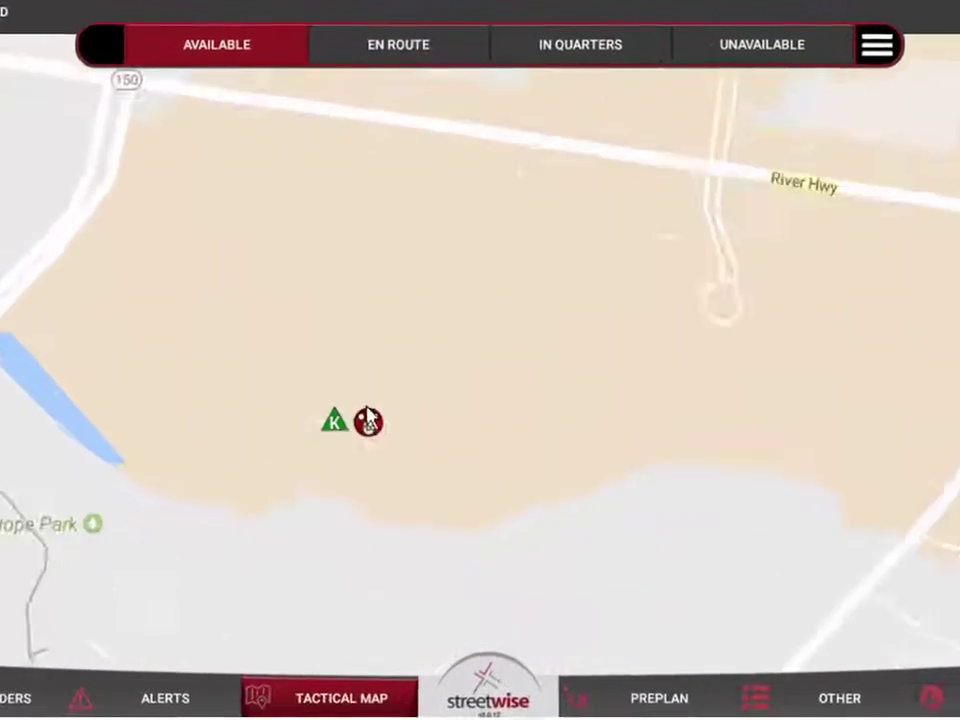
{"action": "scroll", "coordinate": [367, 413], "scroll_direction": "up", "scroll_amount": 5}
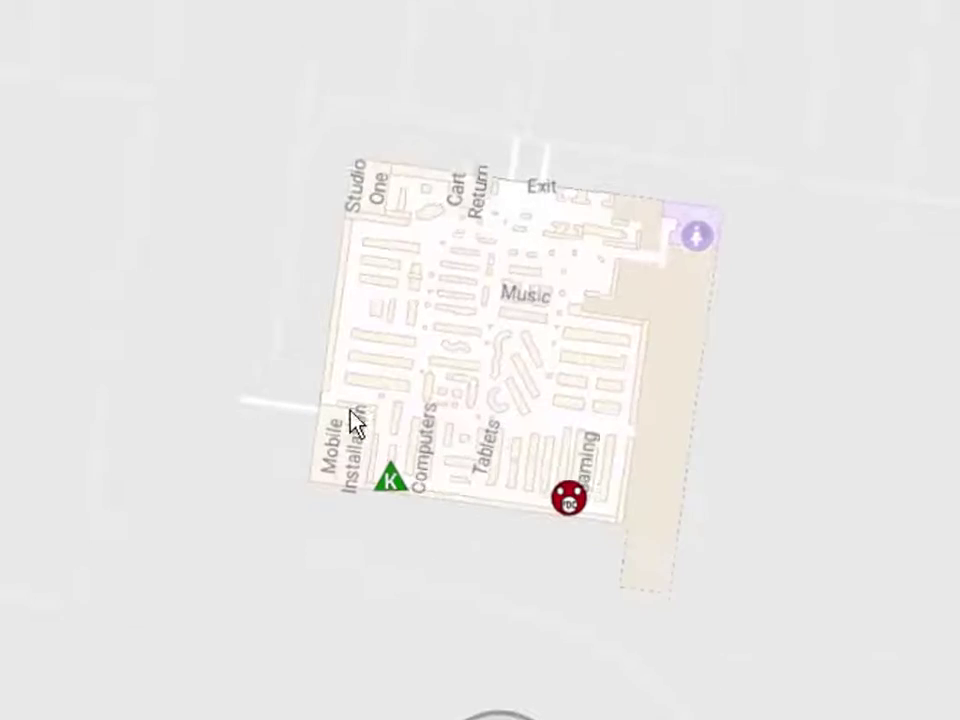
{"action": "scroll", "coordinate": [356, 424], "scroll_direction": "up", "scroll_amount": 4}
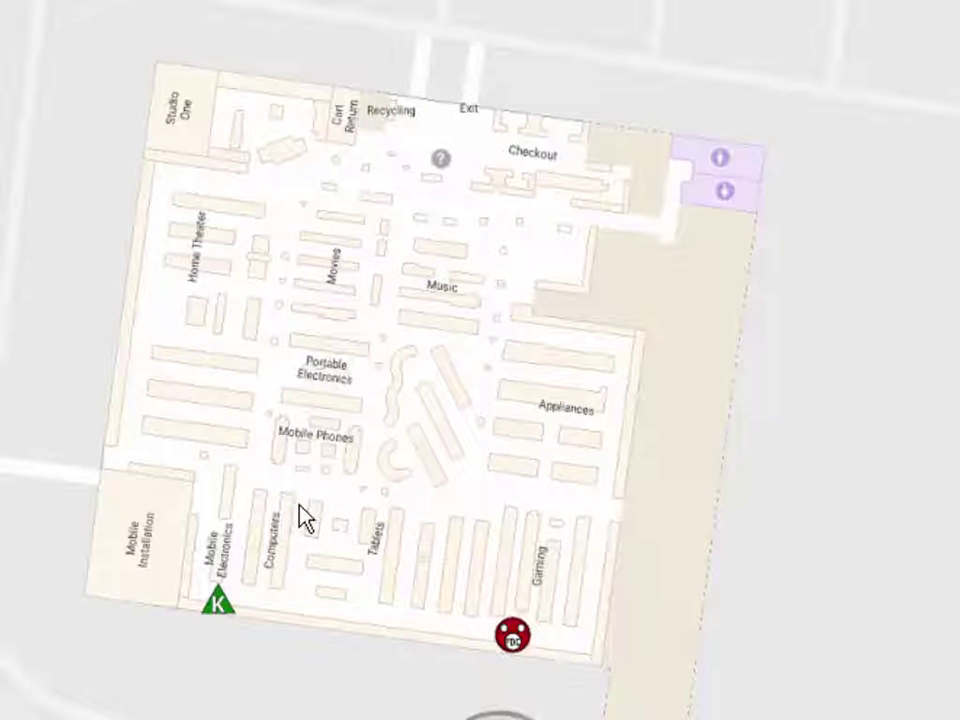
{"action": "scroll", "coordinate": [300, 518], "scroll_direction": "down", "scroll_amount": 5}
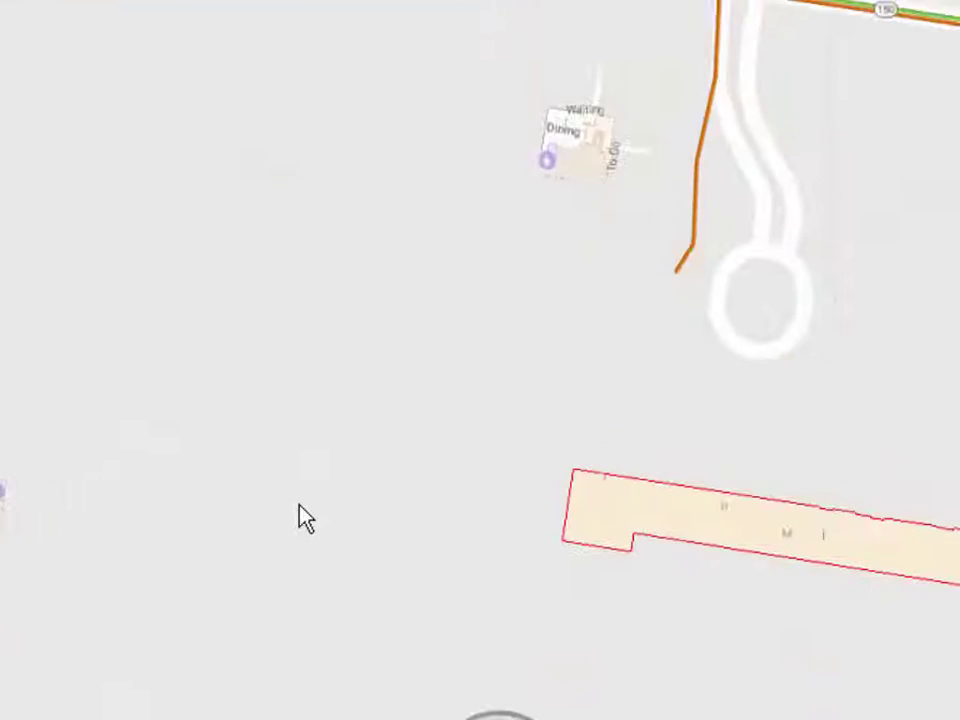
{"action": "scroll", "coordinate": [305, 518], "scroll_direction": "down", "scroll_amount": 5}
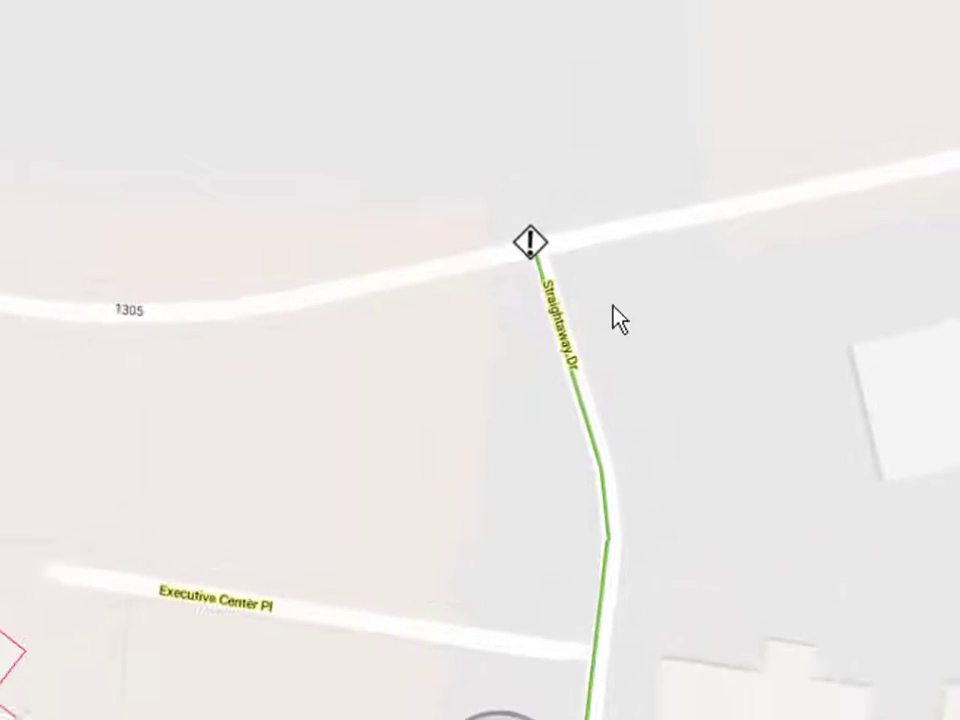
{"action": "left_click", "coordinate": [525, 262]}
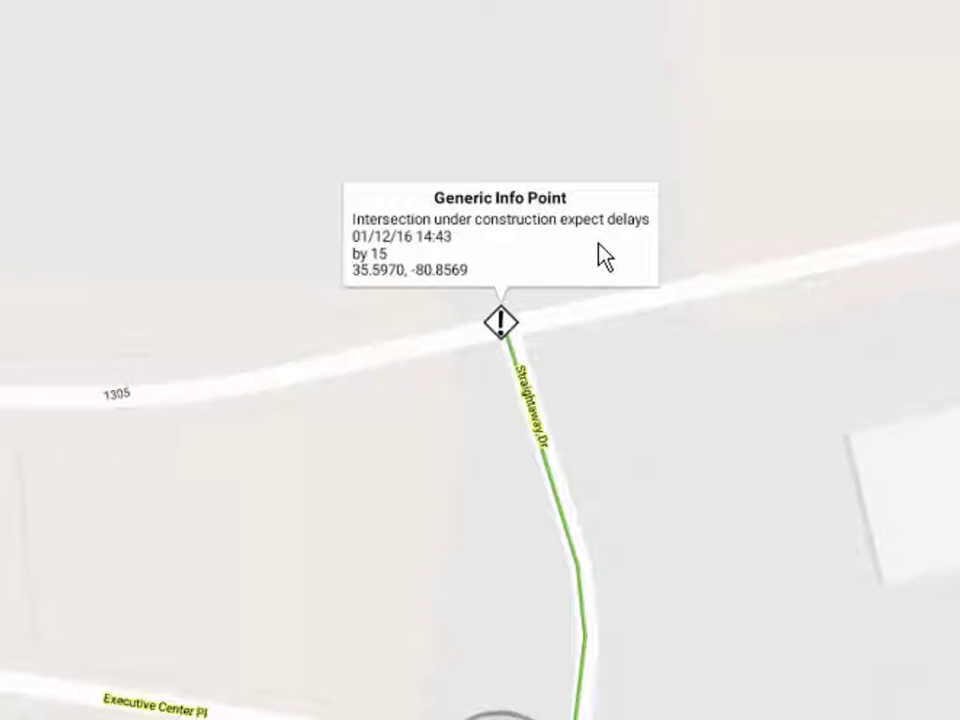
{"action": "left_click", "coordinate": [428, 465]}
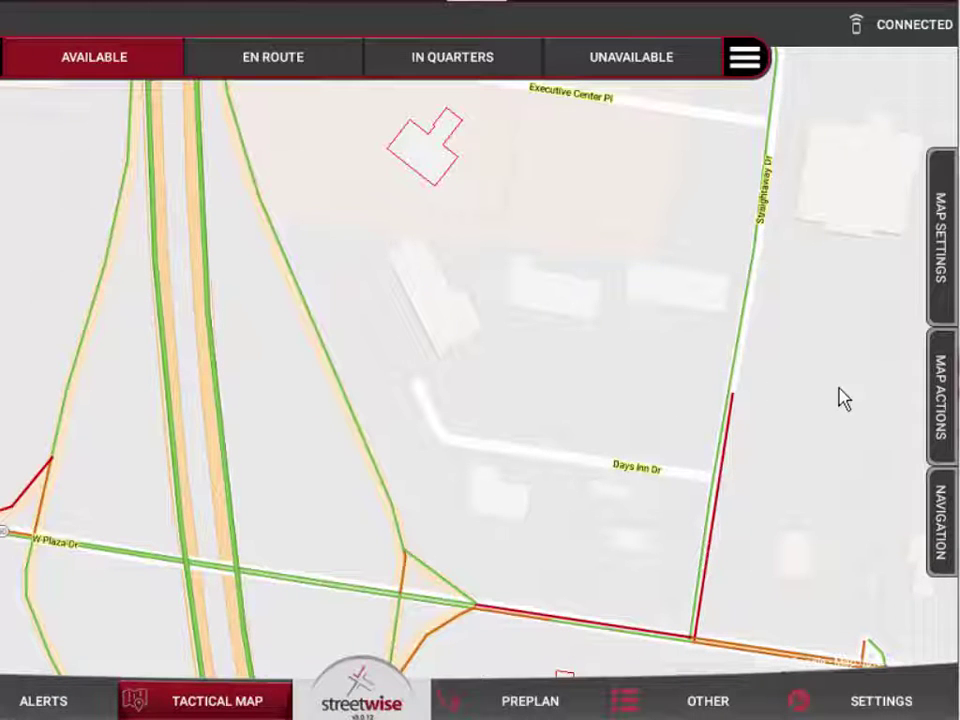
Open the map actions panel and choose to add a sticky waypoint.
{"action": "left_click", "coordinate": [945, 400]}
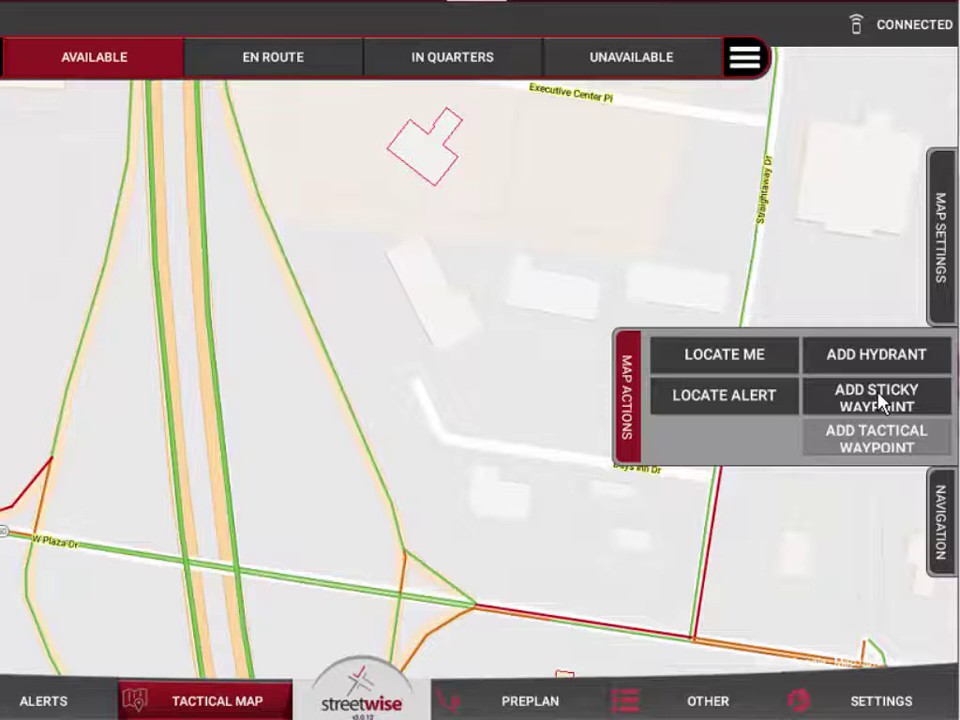
{"action": "left_click", "coordinate": [879, 400]}
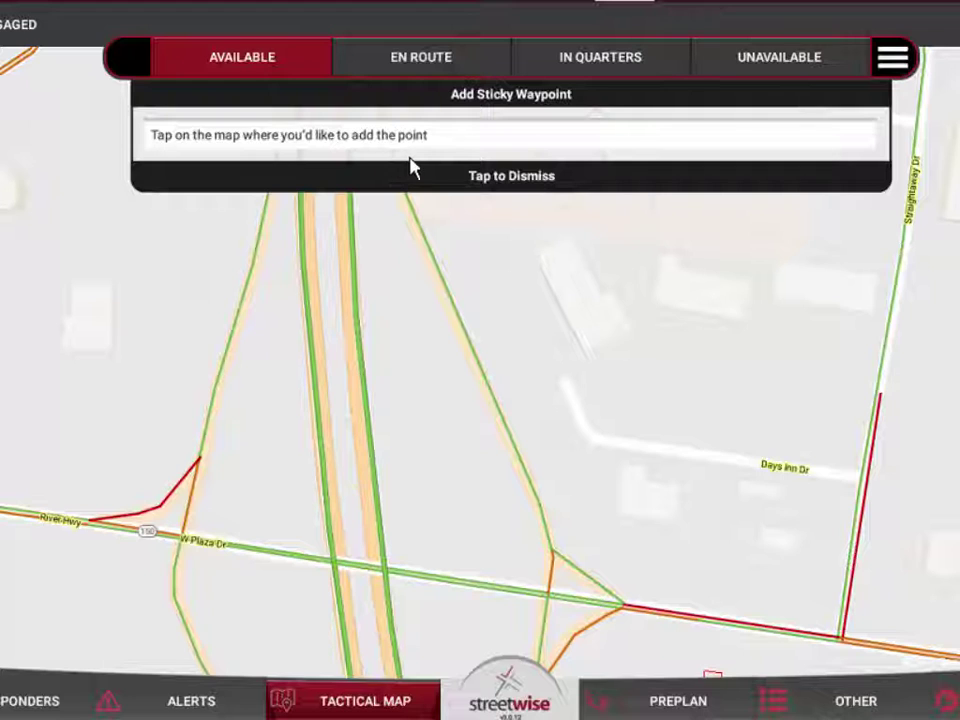
Place a sticky waypoint on the ramp road reading 'one lane closed through march 15' with the exclamation icon.
{"action": "left_click", "coordinate": [505, 427]}
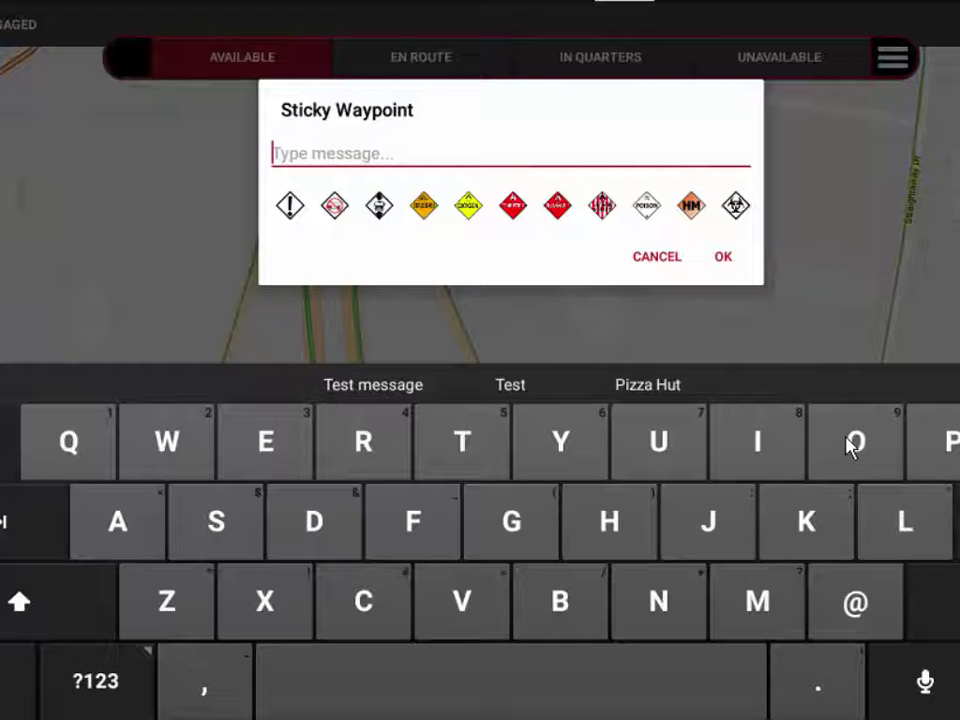
{"action": "type", "text": "one"}
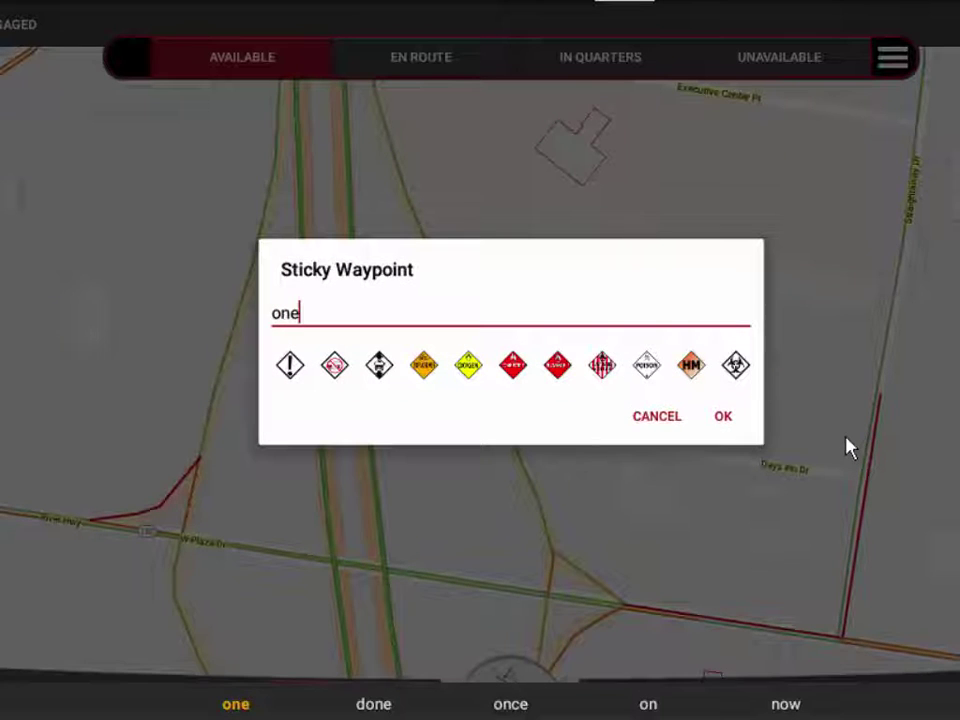
{"action": "type", "text": " lane cl"}
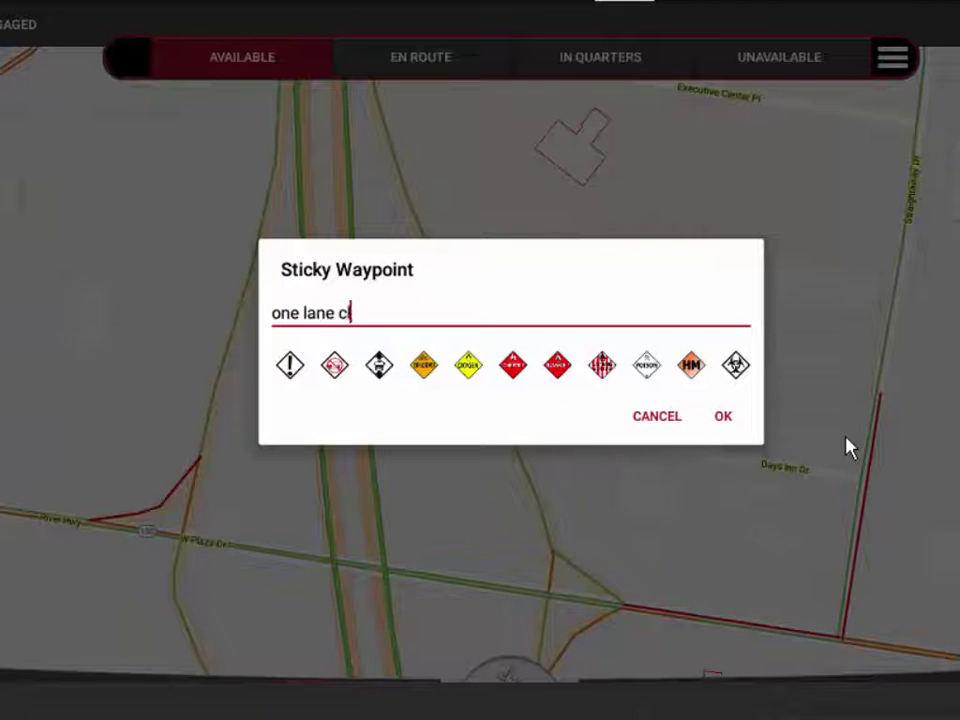
{"action": "type", "text": "osed t"}
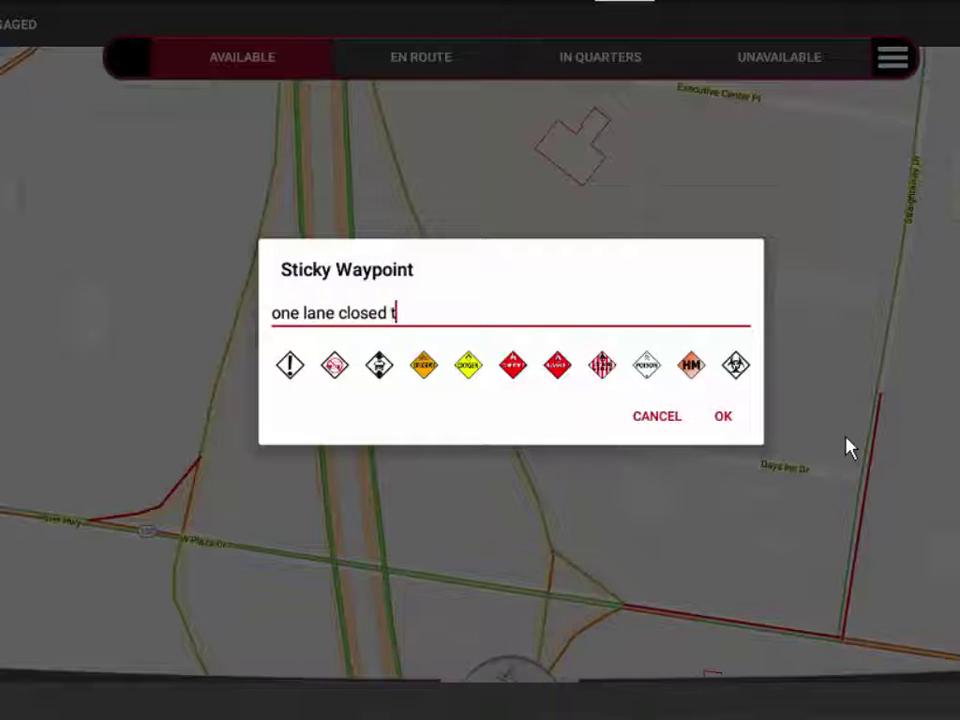
{"action": "type", "text": "hrough march"}
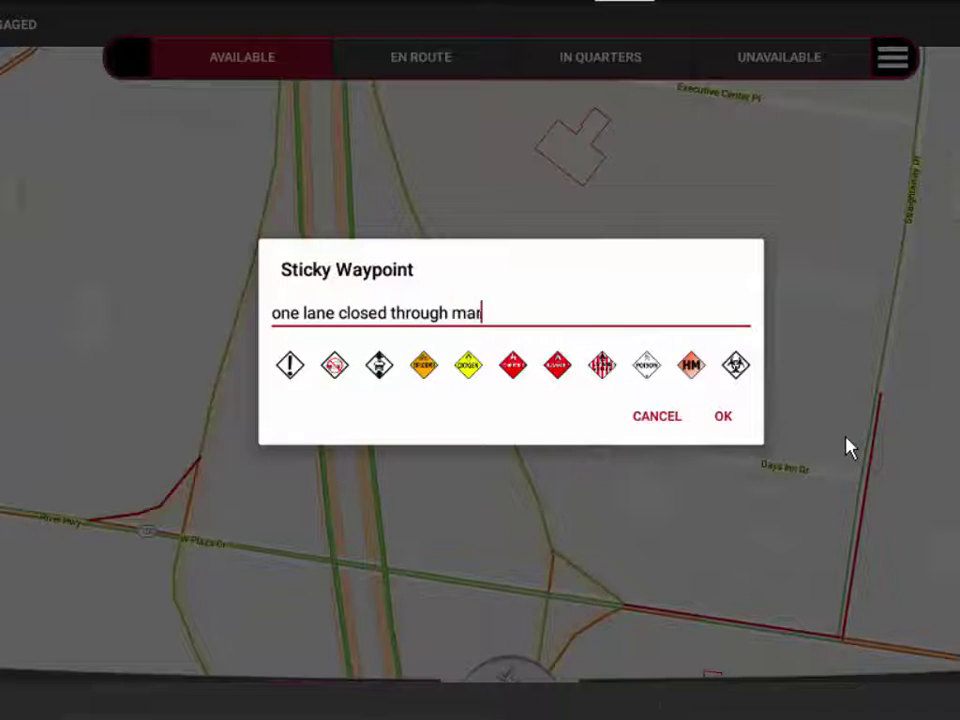
{"action": "type", "text": " 15"}
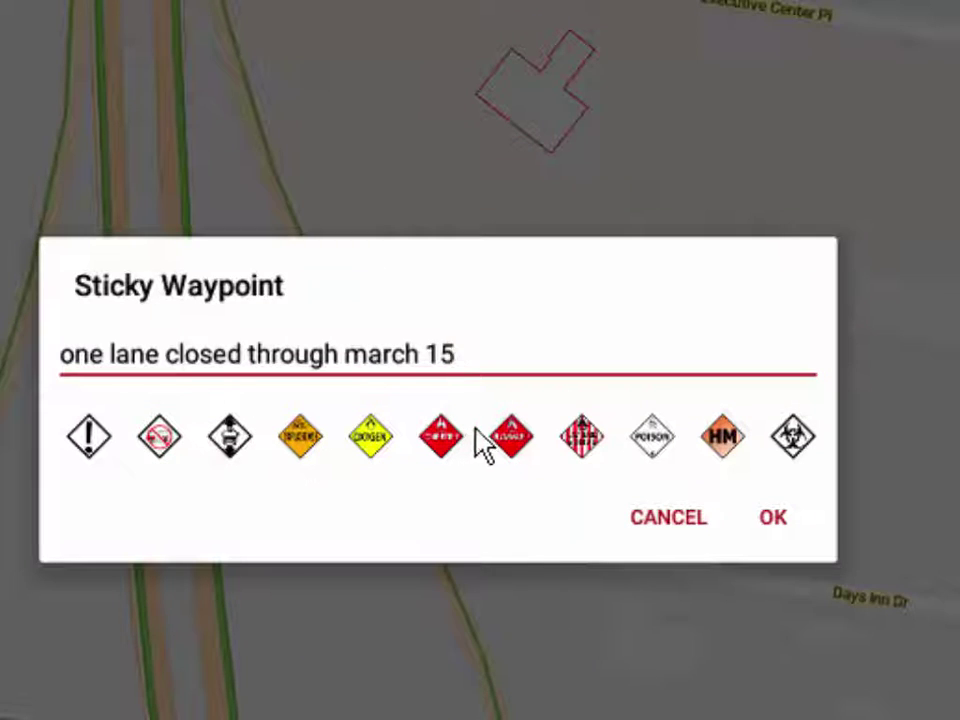
{"action": "left_click_drag", "start_coordinate": [510, 461], "coordinate": [127, 428]}
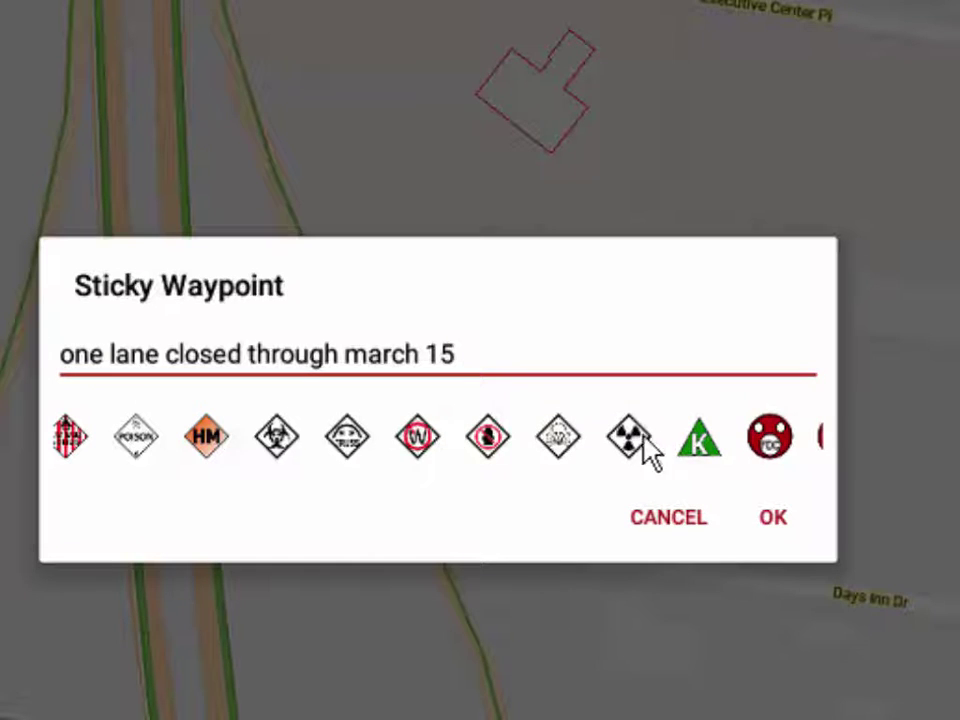
{"action": "left_click_drag", "start_coordinate": [632, 439], "coordinate": [184, 435]}
{"action": "left_click_drag", "start_coordinate": [454, 444], "coordinate": [857, 420]}
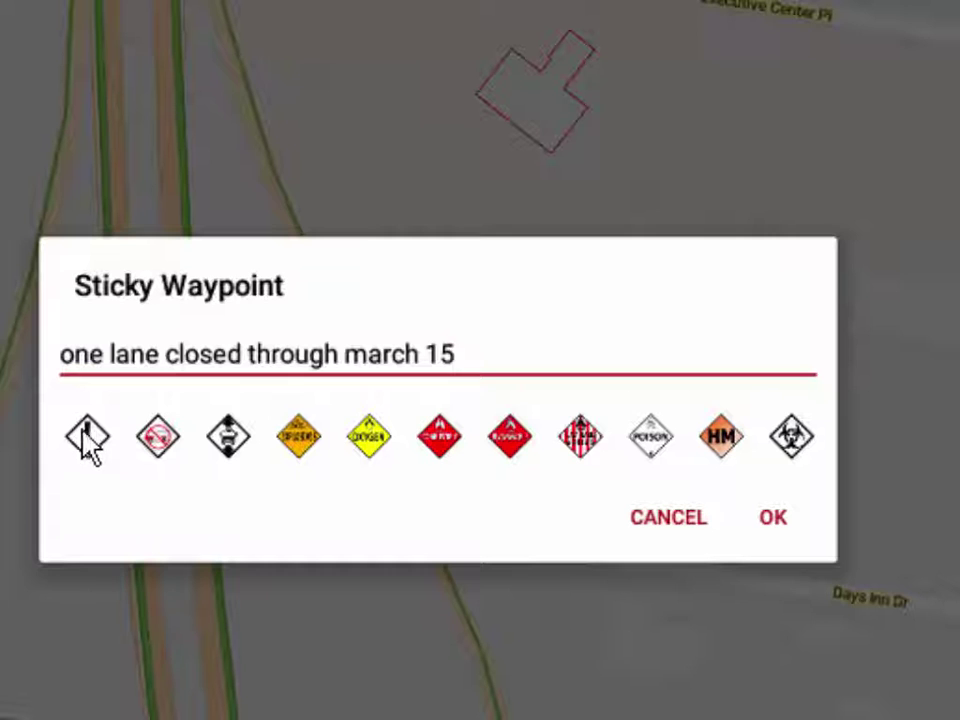
{"action": "left_click", "coordinate": [88, 446]}
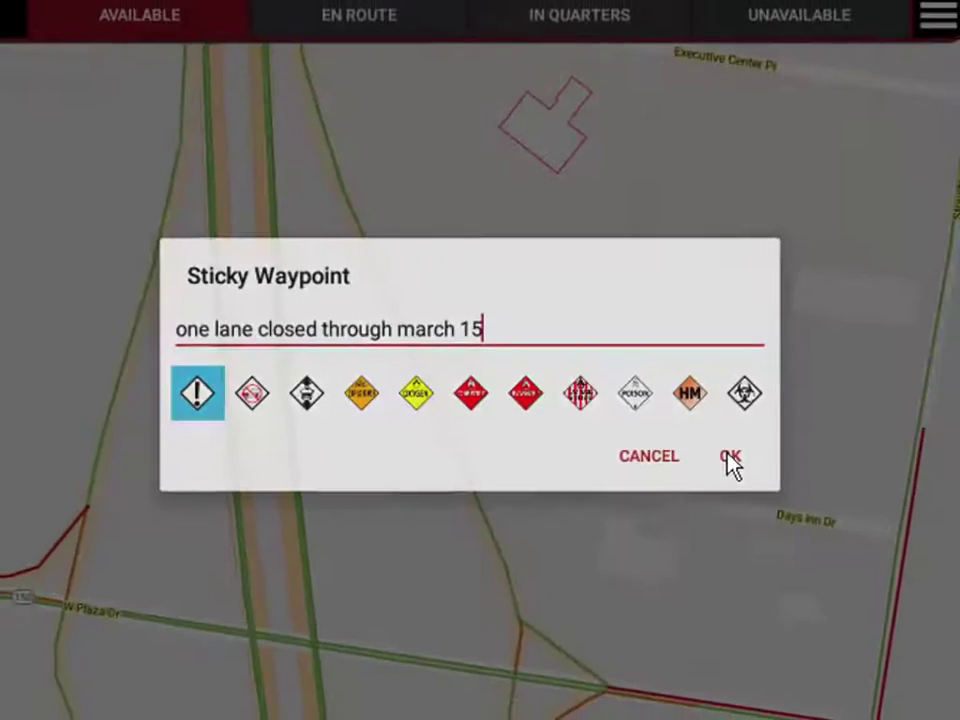
{"action": "left_click", "coordinate": [731, 458]}
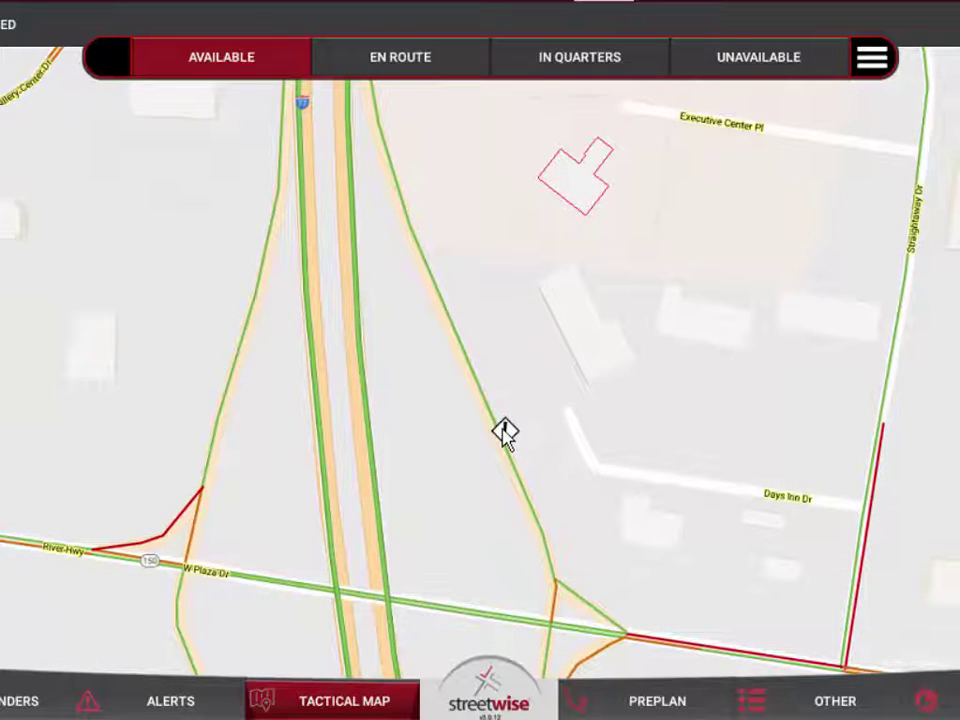
Check the new lane-closure waypoint's details, then open it for editing.
{"action": "left_click", "coordinate": [505, 431]}
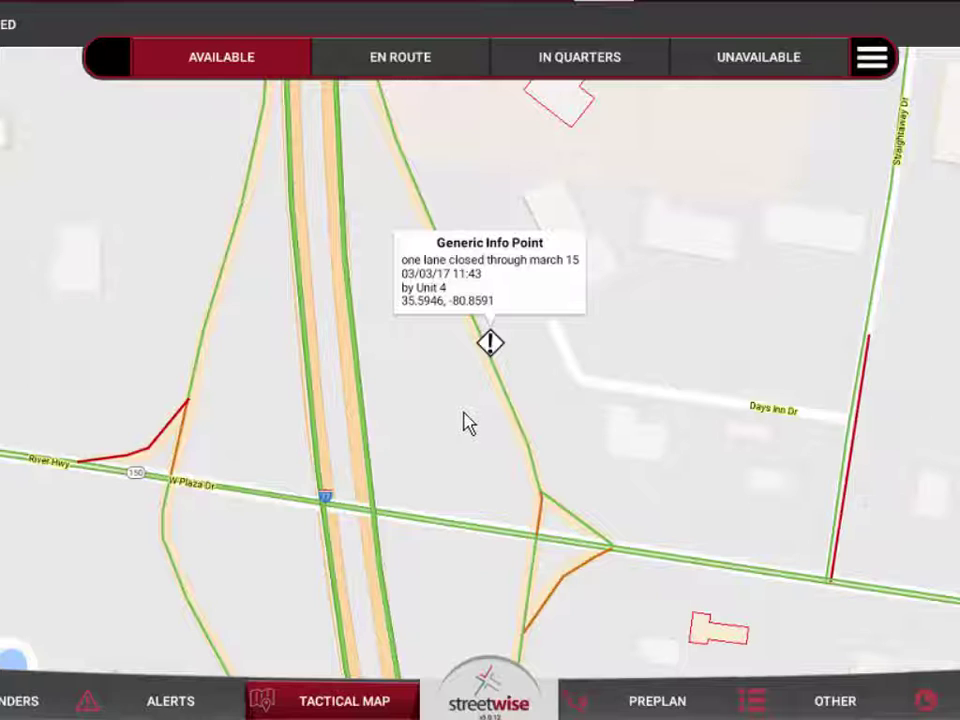
{"action": "left_click", "coordinate": [465, 422]}
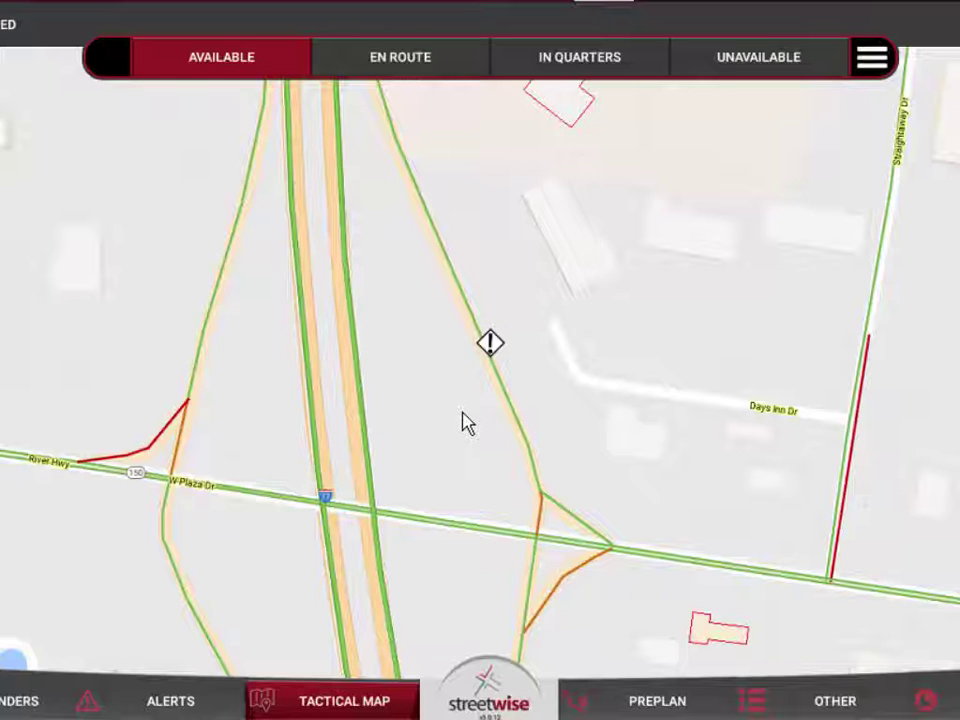
{"action": "left_click_drag", "start_coordinate": [458, 415], "coordinate": [460, 446]}
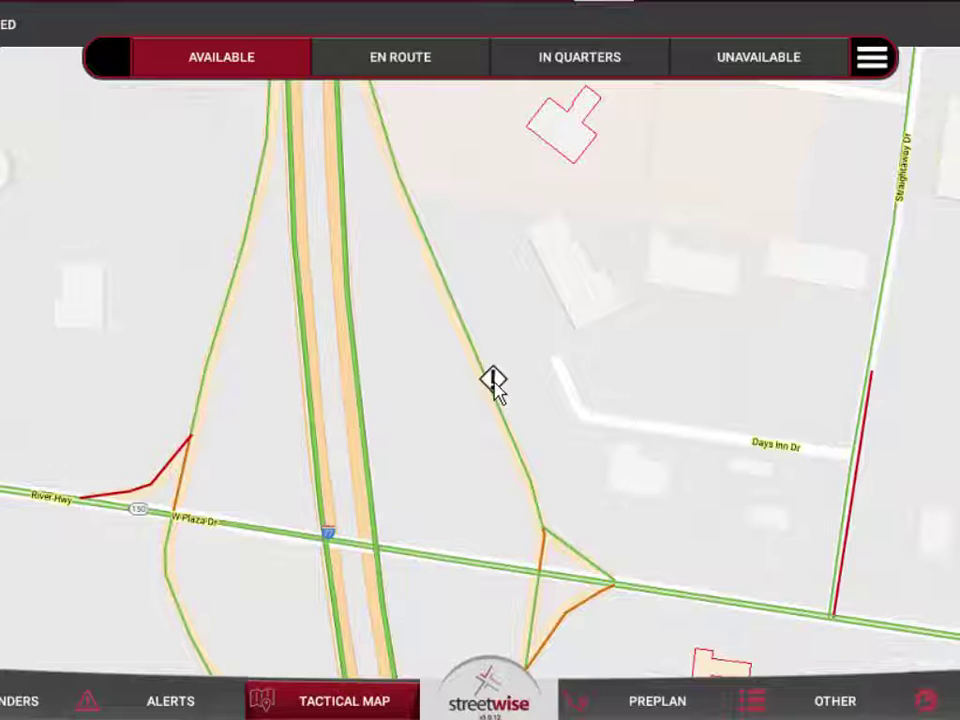
{"action": "left_click", "coordinate": [493, 381]}
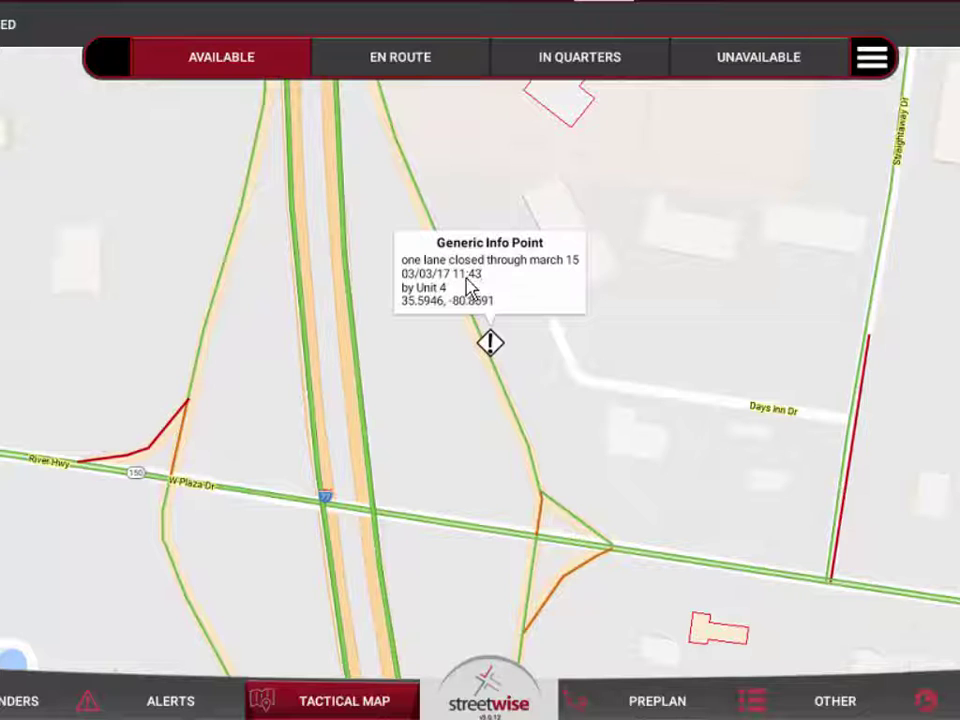
{"action": "left_click", "coordinate": [476, 280]}
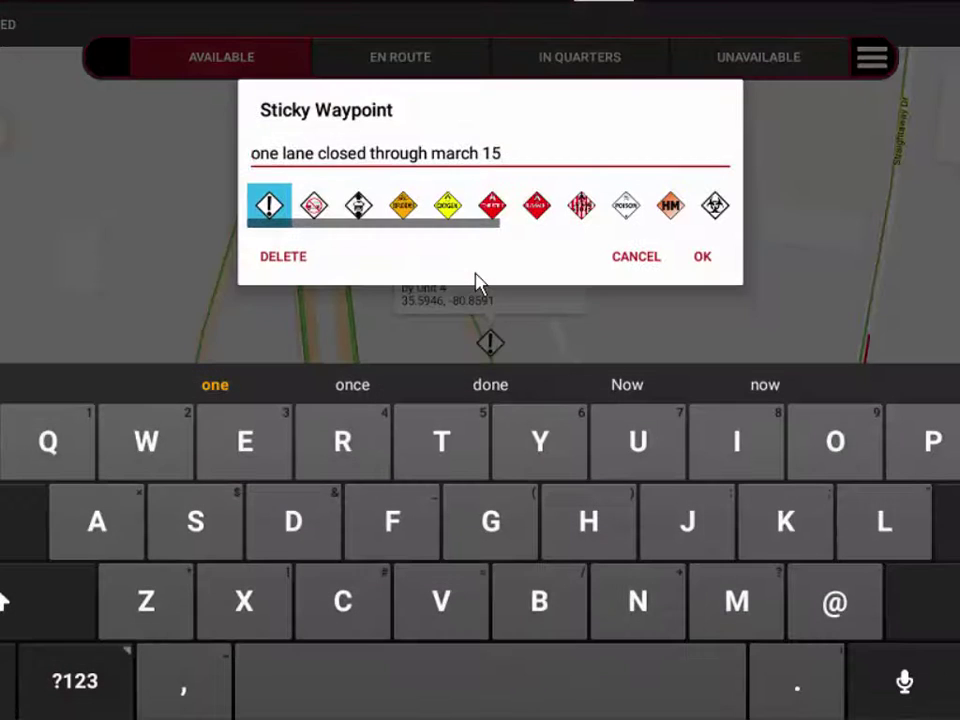
Change the waypoint message's date from 15 to 31 so it reads 'one lane closed through march 31'.
{"action": "left_click", "coordinate": [505, 158]}
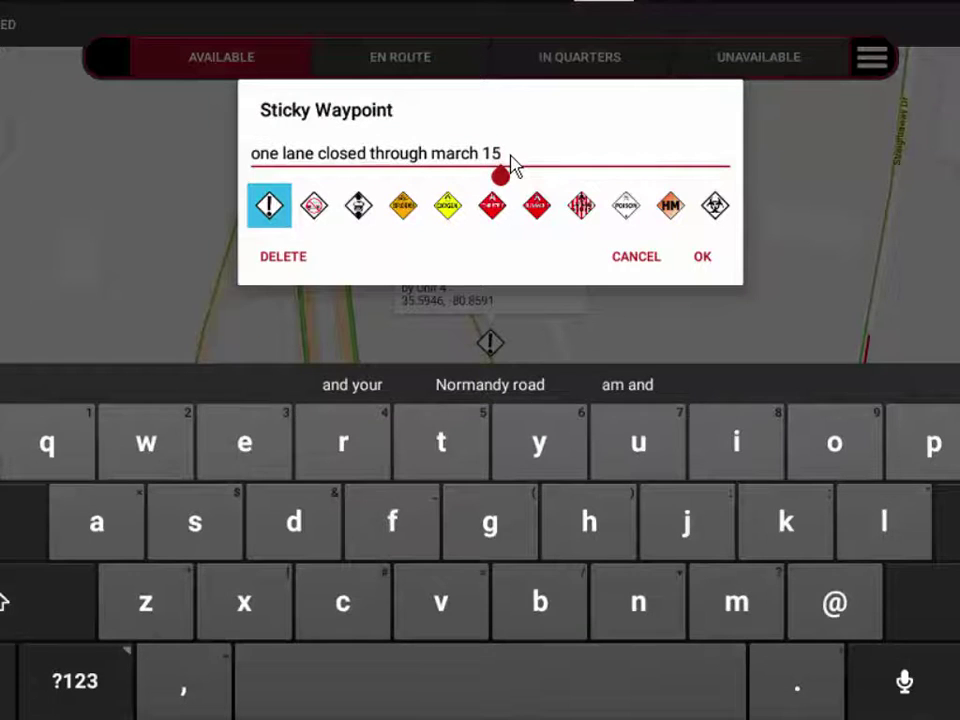
{"action": "key", "text": "BackSpace"}
{"action": "key", "text": "BackSpace"}
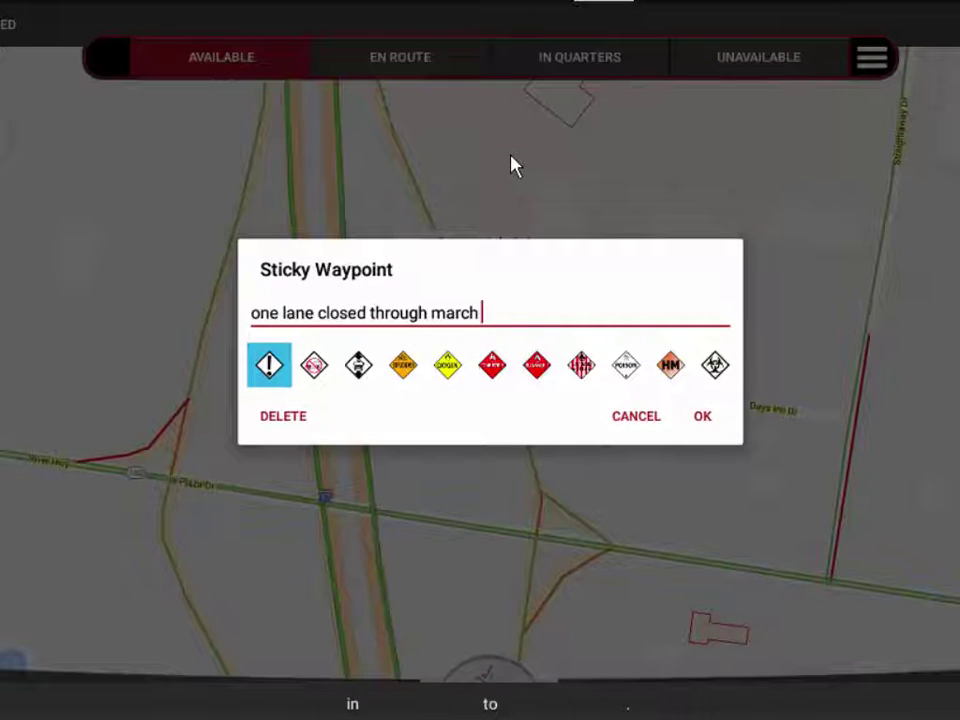
{"action": "type", "text": "31"}
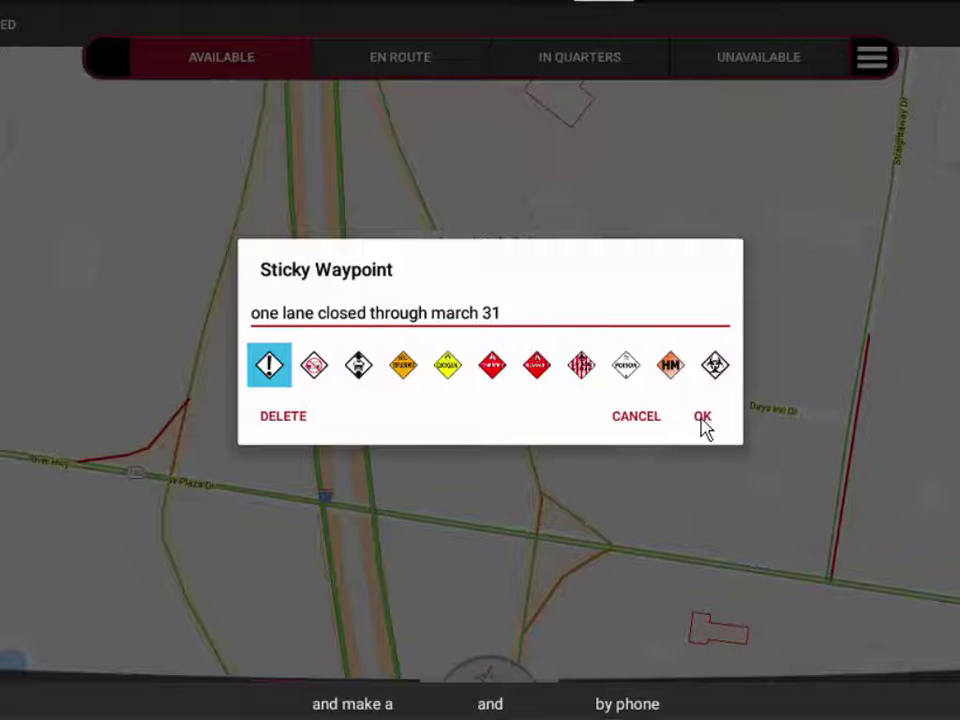
{"action": "left_click", "coordinate": [702, 420]}
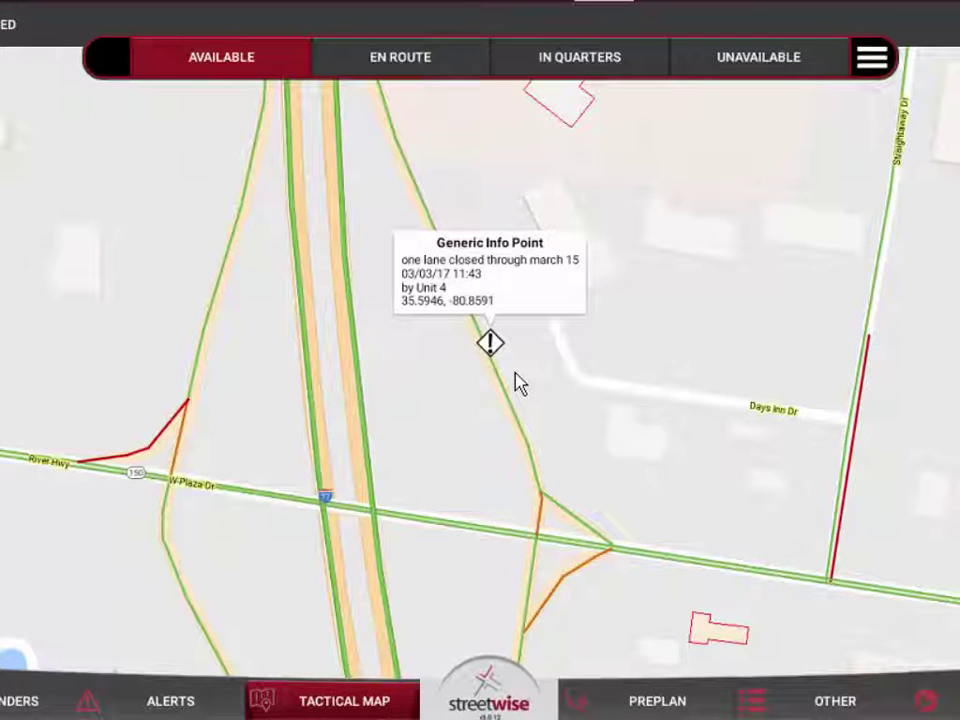
Reopen the road-closure waypoint for editing from its info popup.
{"action": "left_click", "coordinate": [461, 408]}
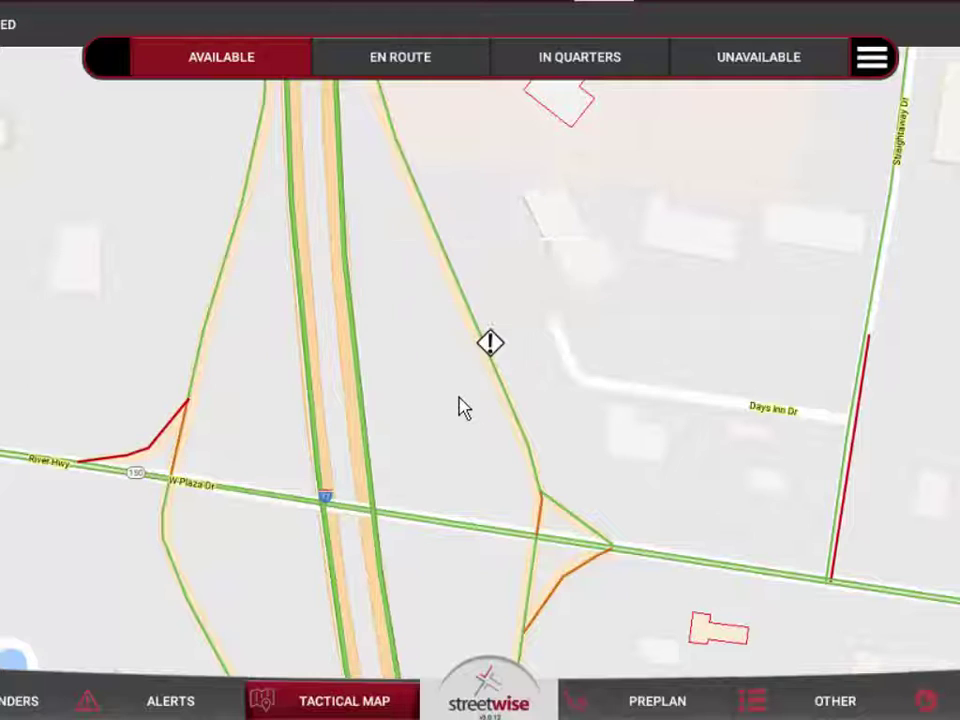
{"action": "left_click", "coordinate": [490, 343]}
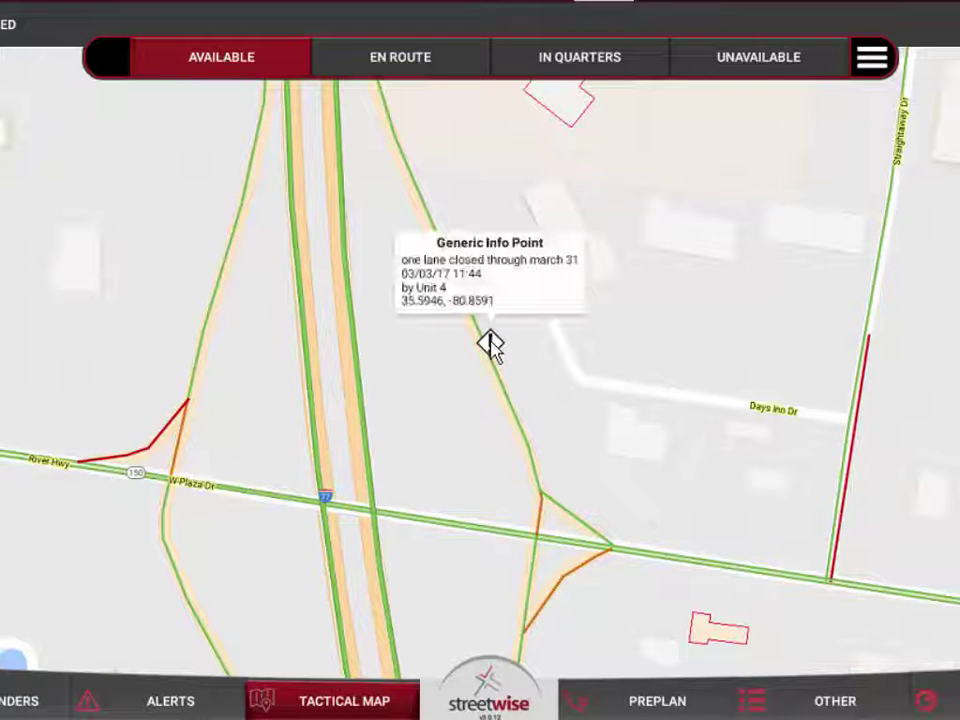
{"action": "left_click", "coordinate": [495, 287]}
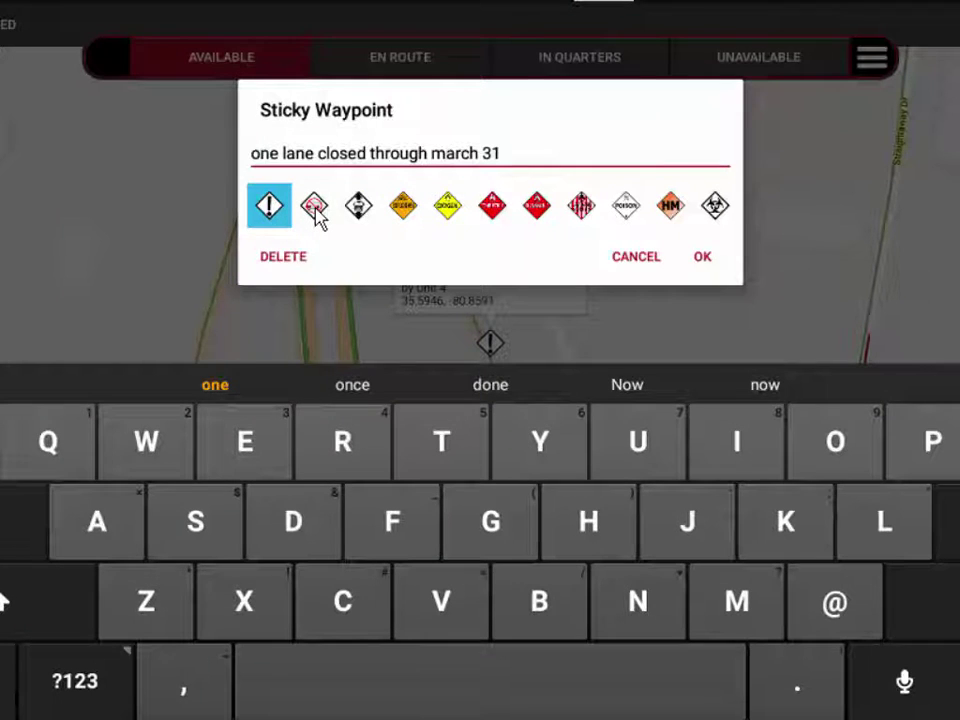
Switch the waypoint's symbol to No Apparatus Access and save it.
{"action": "left_click", "coordinate": [314, 207]}
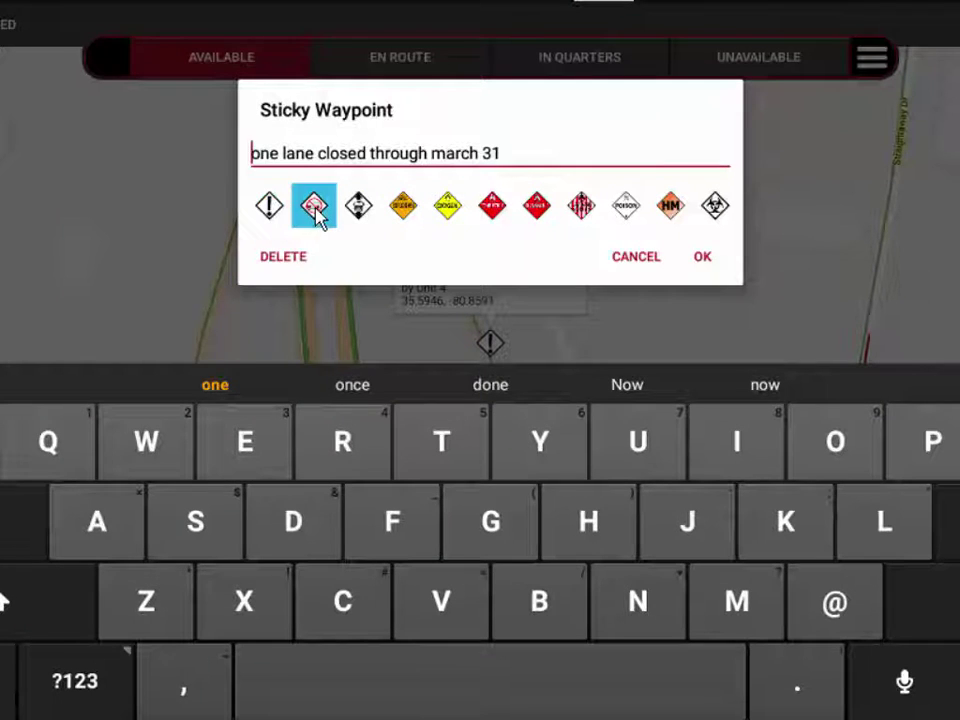
{"action": "left_click", "coordinate": [699, 258]}
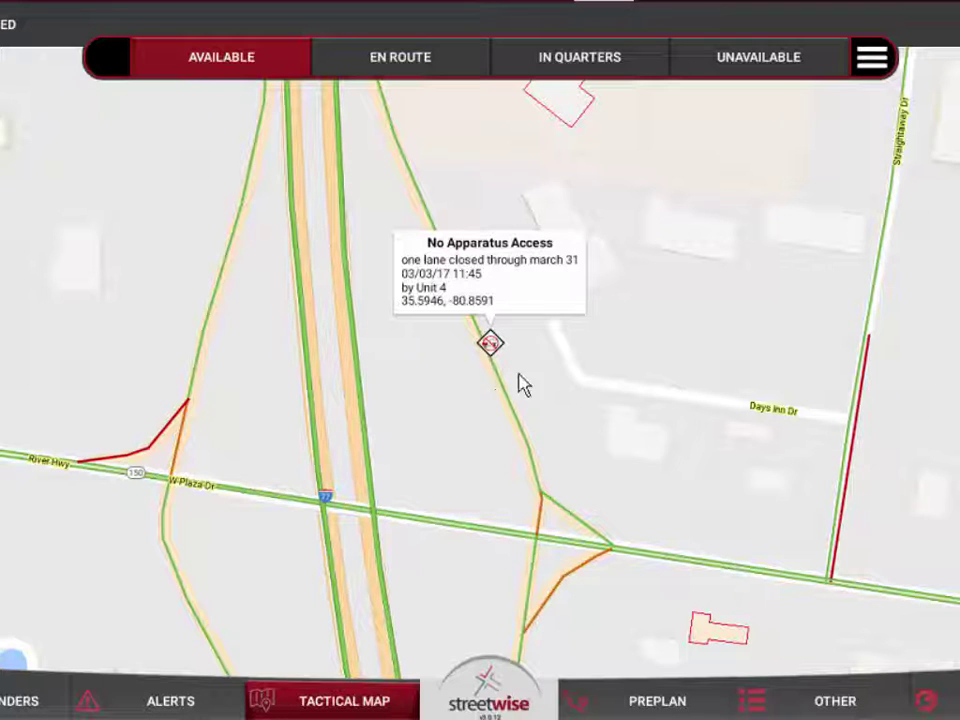
Open the No Apparatus Access waypoint and delete it, confirming the deletion.
{"action": "left_click", "coordinate": [485, 278]}
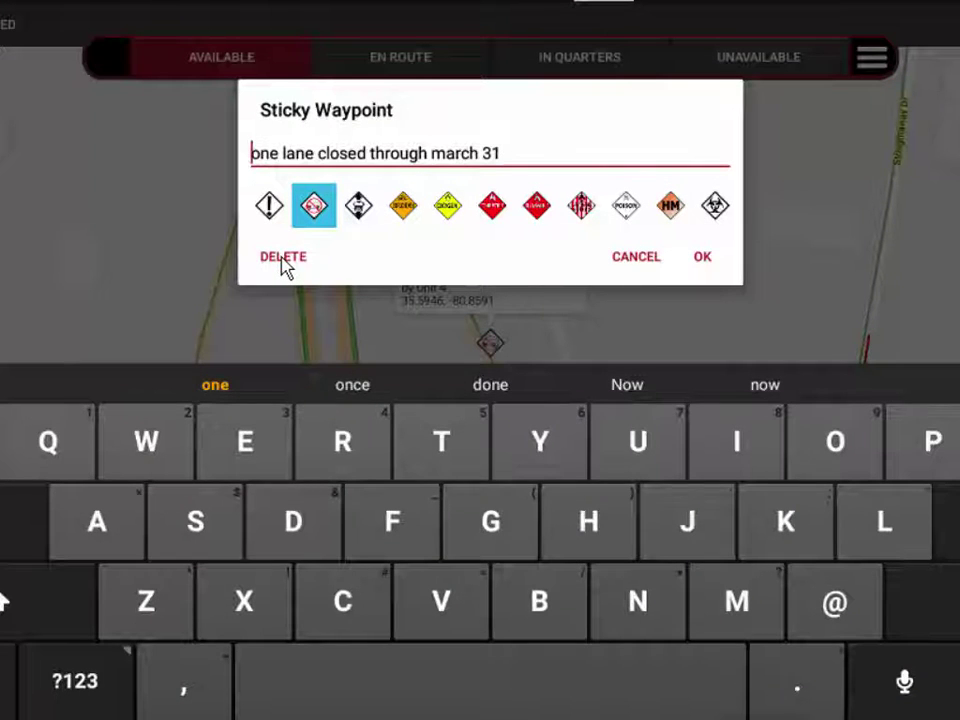
{"action": "left_click", "coordinate": [283, 260]}
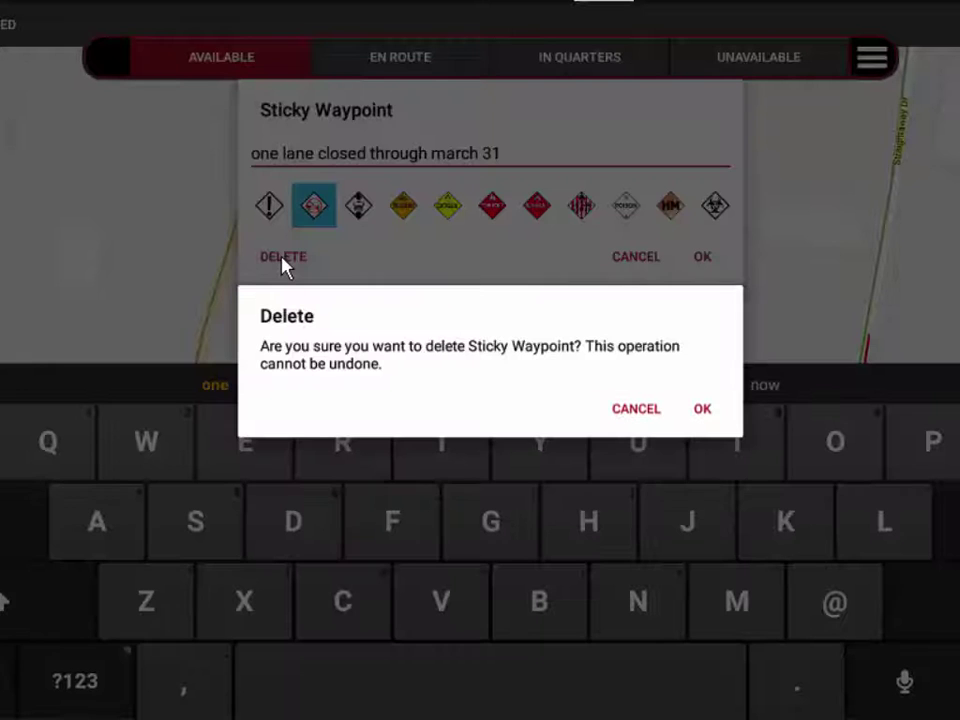
{"action": "left_click", "coordinate": [704, 410]}
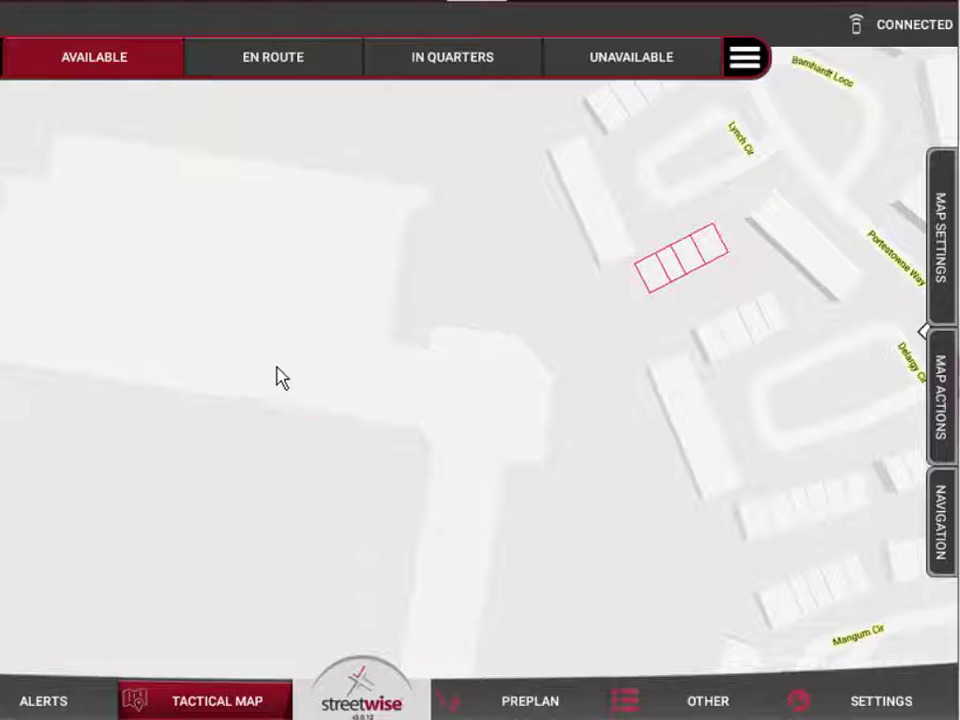
Add a sticky waypoint with the Poison symbol on the large building at the map's left.
{"action": "left_click", "coordinate": [942, 418]}
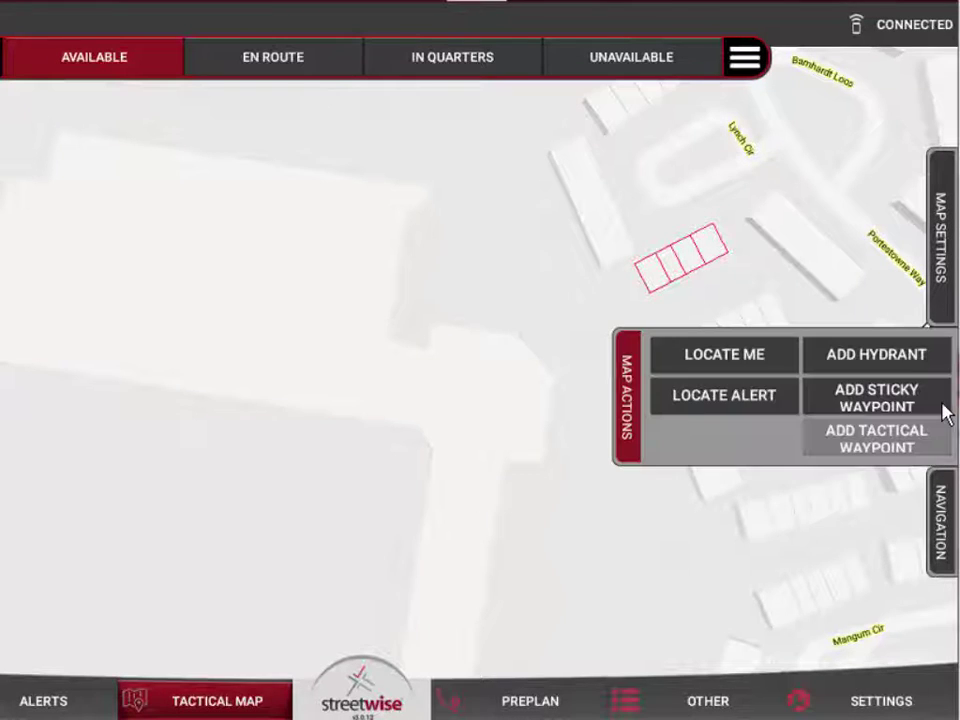
{"action": "left_click", "coordinate": [857, 399]}
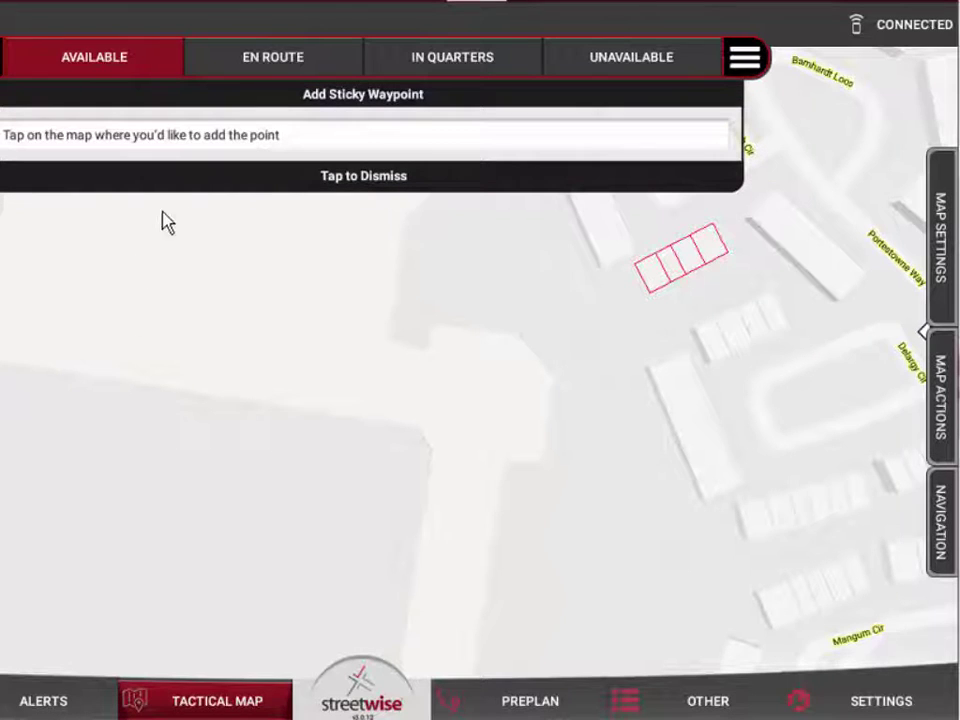
{"action": "left_click", "coordinate": [279, 374]}
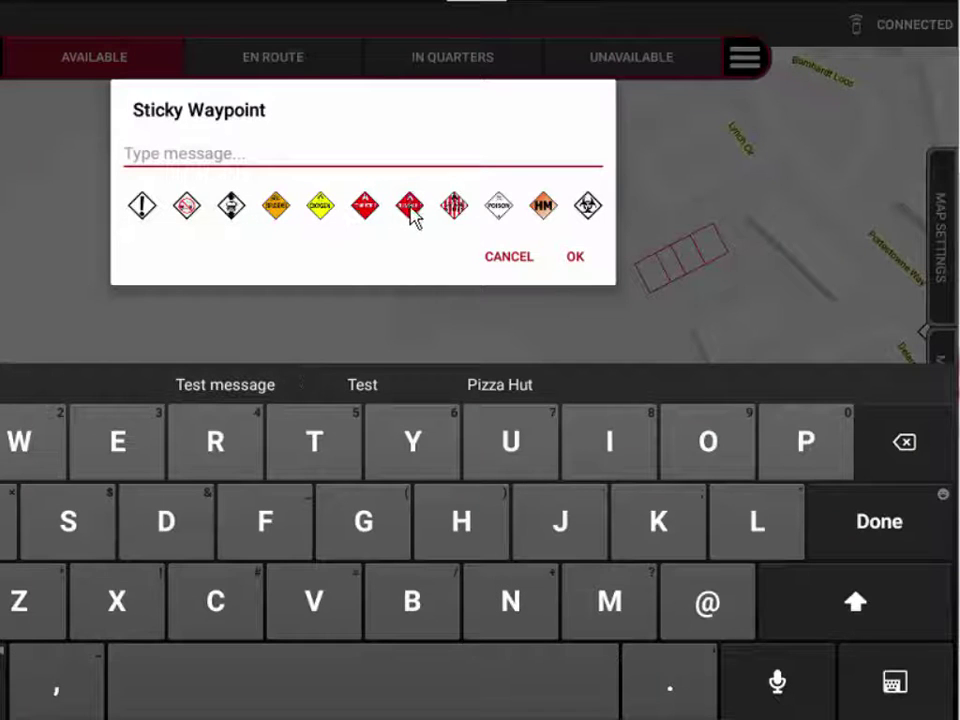
{"action": "left_click", "coordinate": [499, 210]}
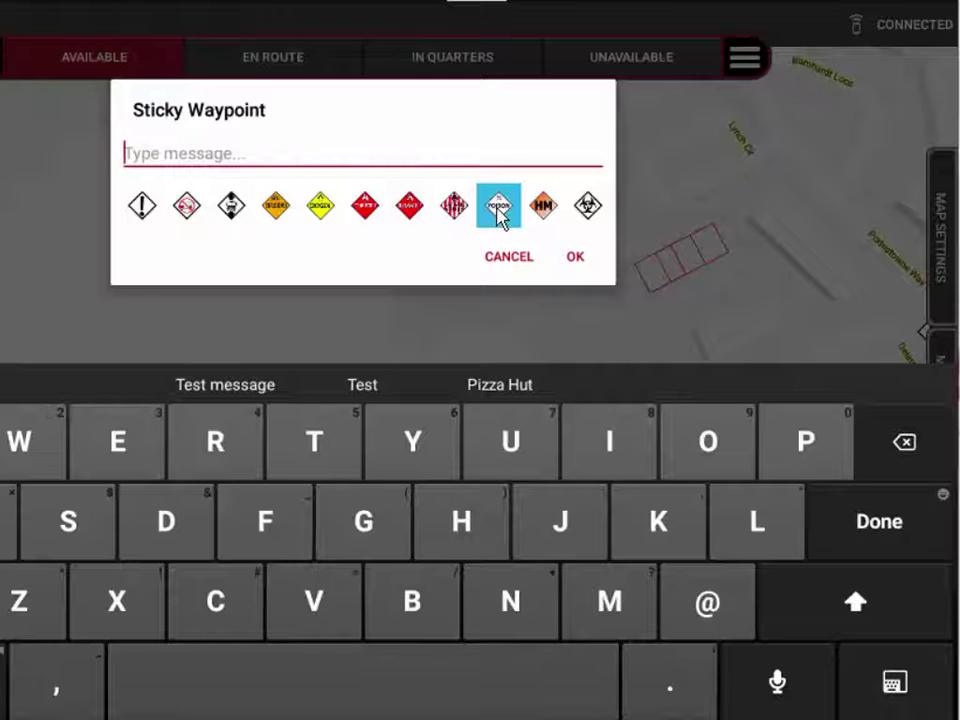
{"action": "left_click", "coordinate": [577, 261]}
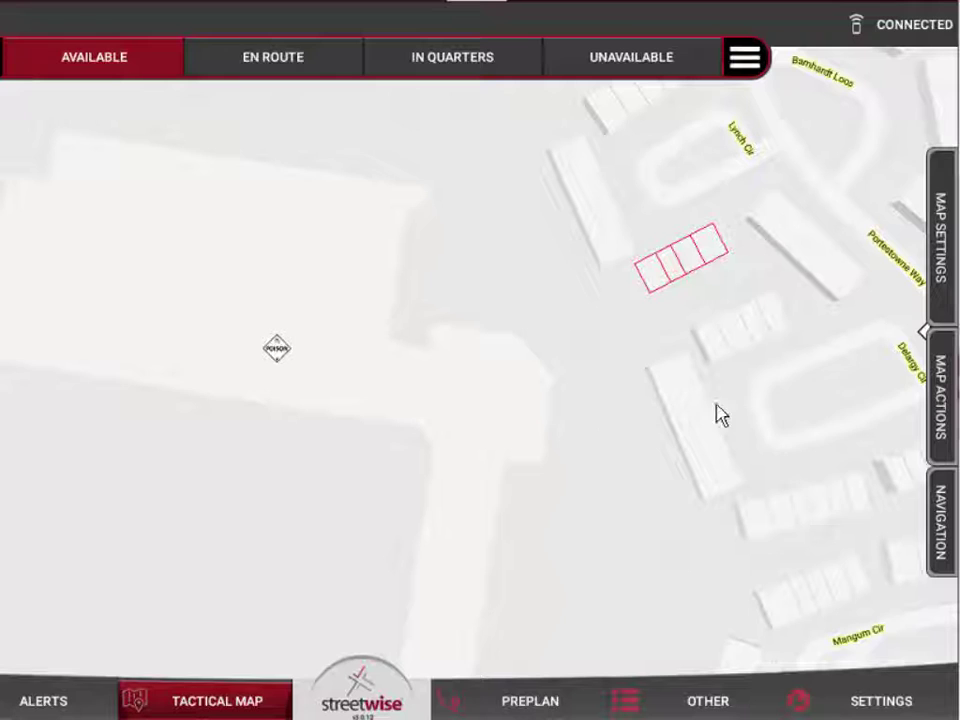
{"action": "left_click", "coordinate": [944, 393]}
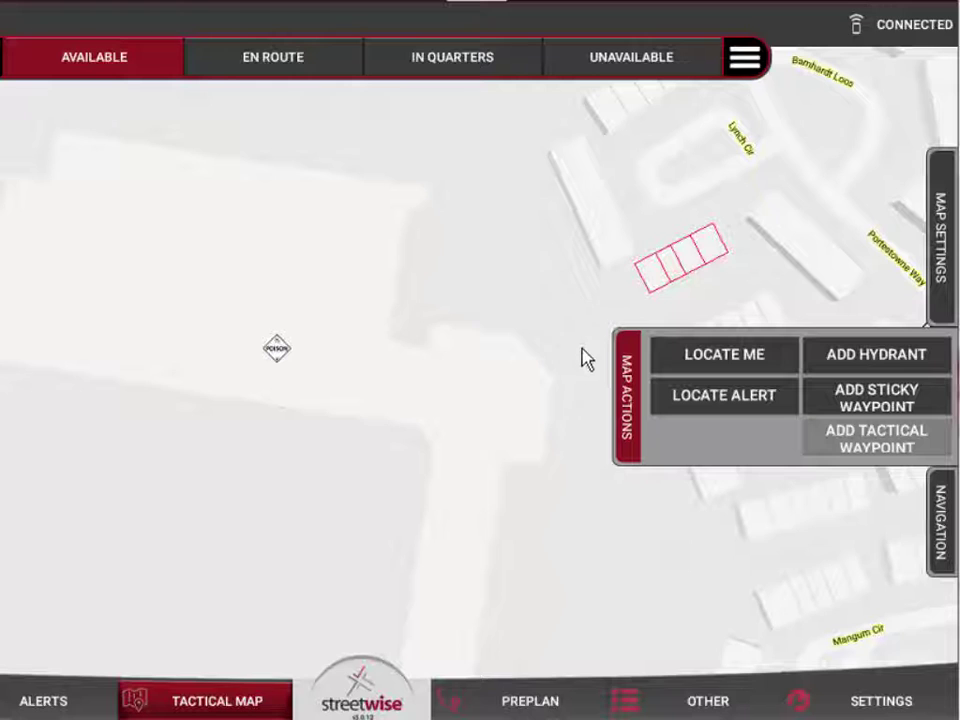
Advance the unit's status from Available through En Route to On Scene.
{"action": "left_click", "coordinate": [627, 398]}
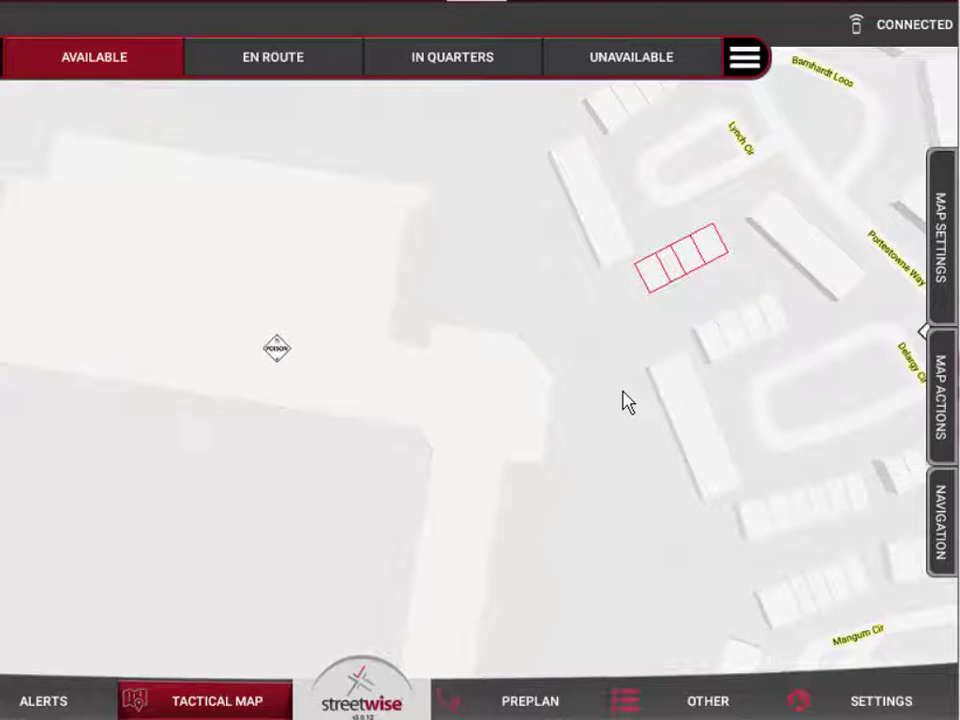
{"action": "left_click", "coordinate": [283, 68]}
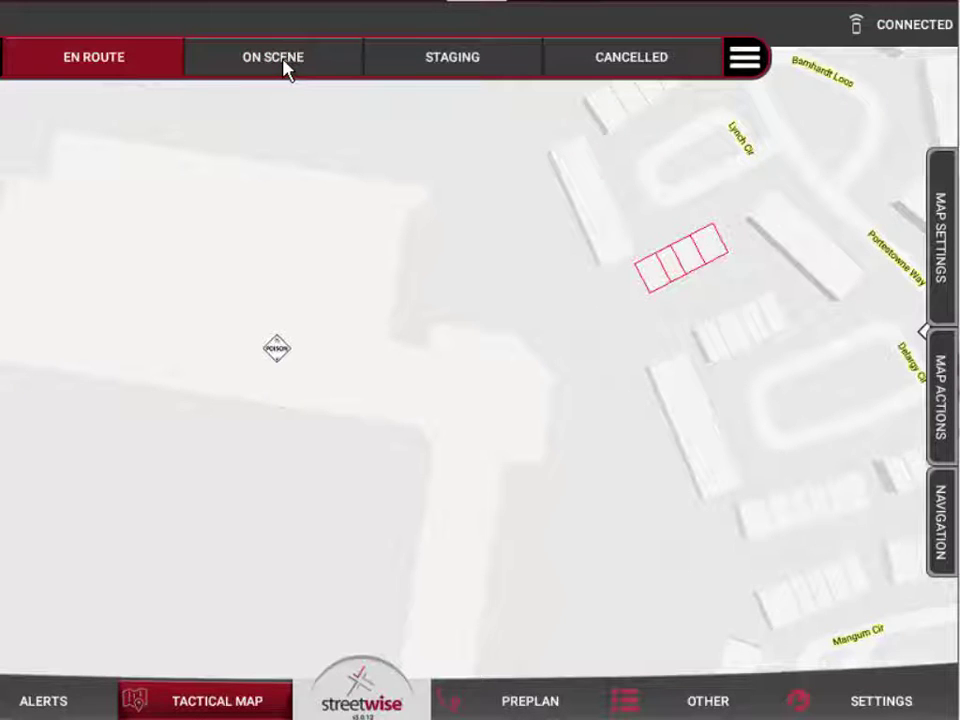
{"action": "left_click", "coordinate": [285, 66]}
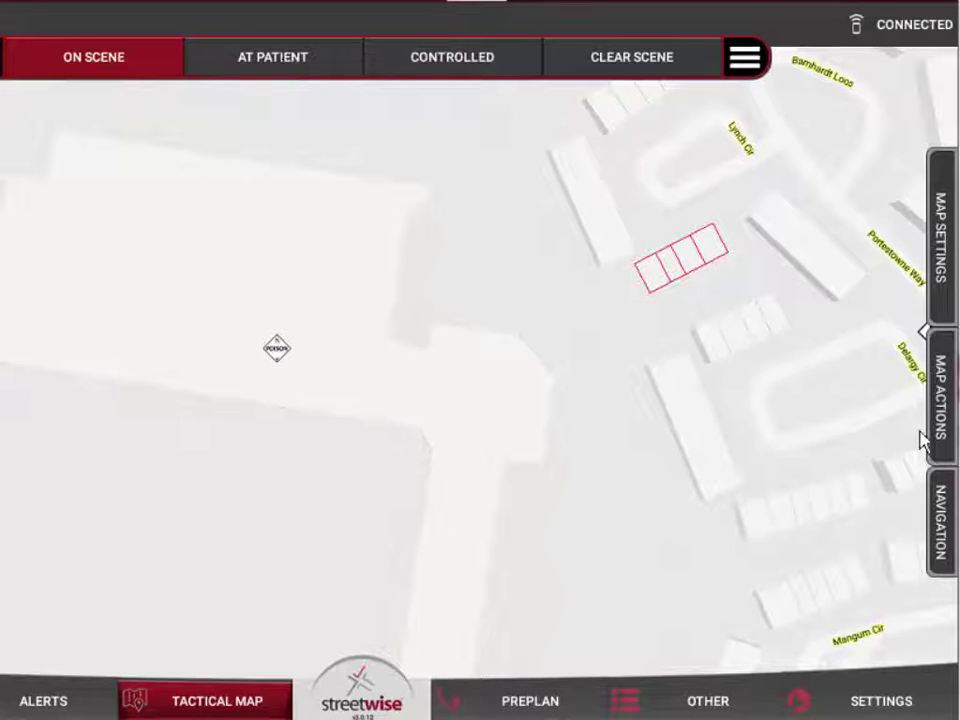
{"action": "left_click", "coordinate": [943, 408]}
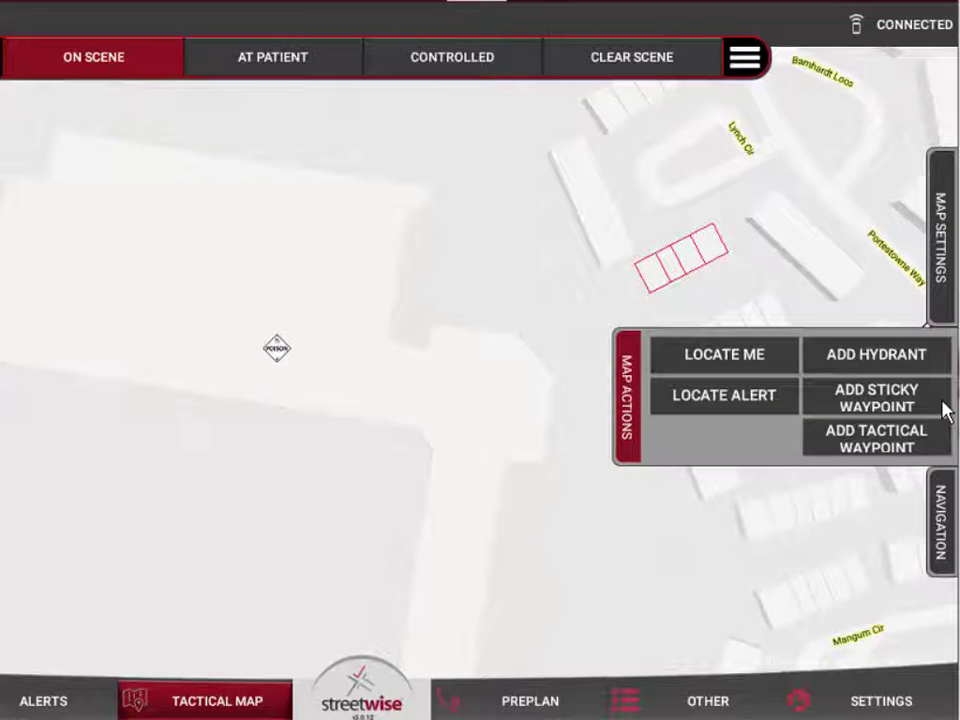
Add a tactical waypoint southwest of the Poison marker reading 'helicopter landing zone here' with the landing-zone icon.
{"action": "left_click", "coordinate": [868, 442]}
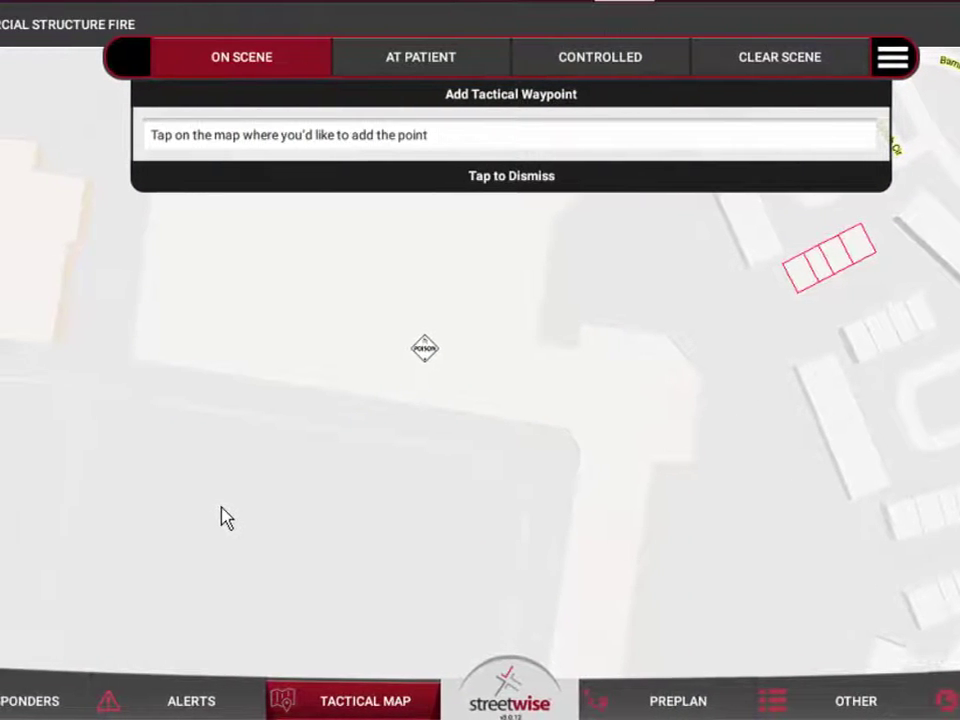
{"action": "left_click", "coordinate": [222, 517]}
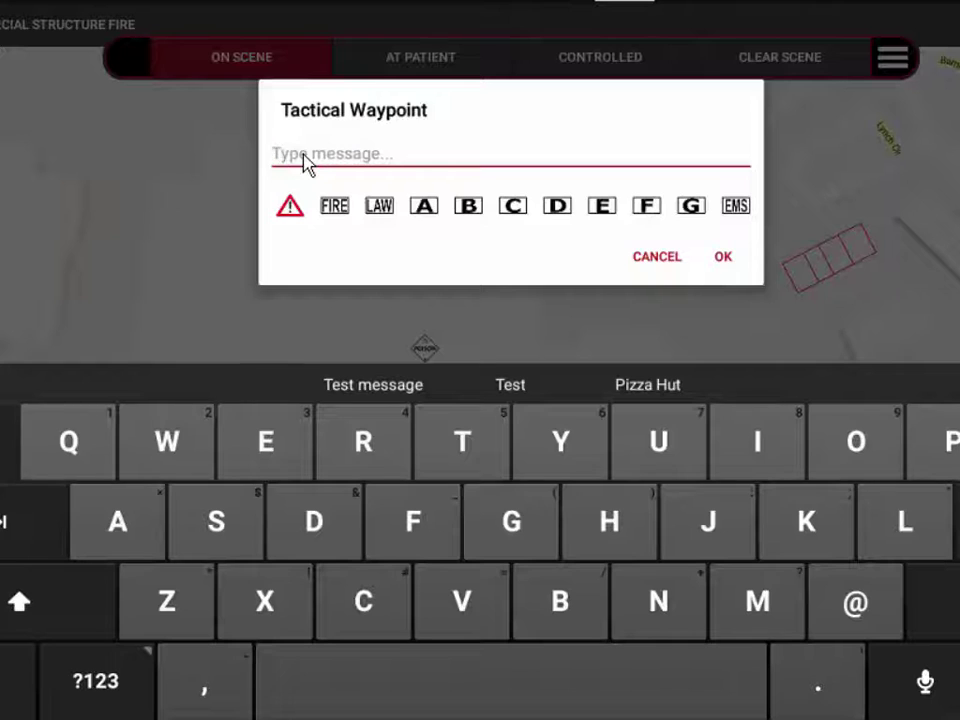
{"action": "type", "text": "helicop"}
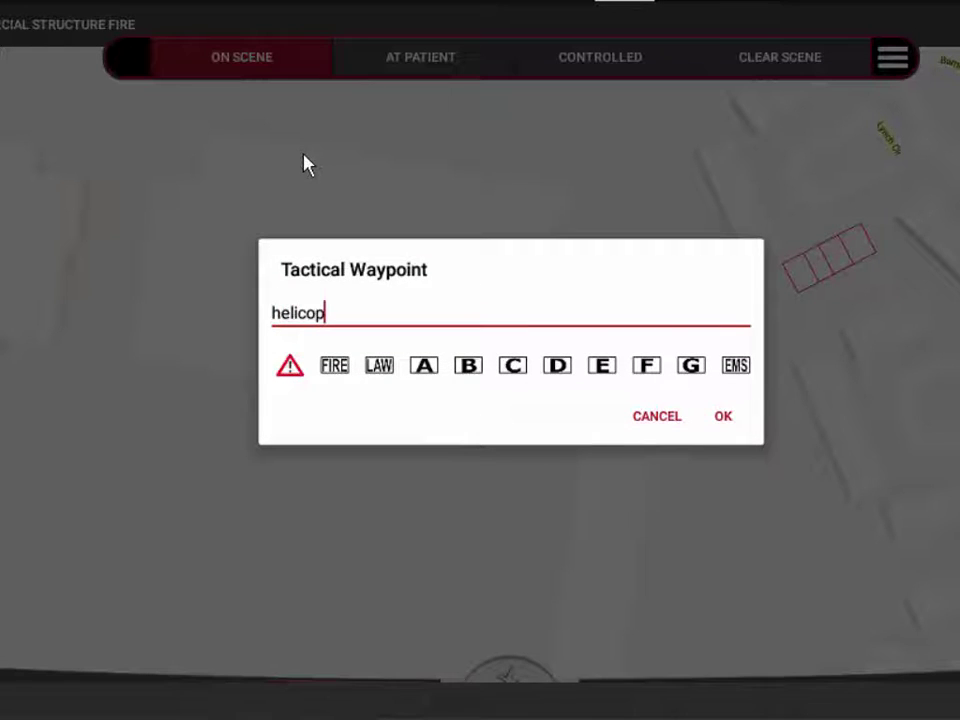
{"action": "type", "text": "ter lan"}
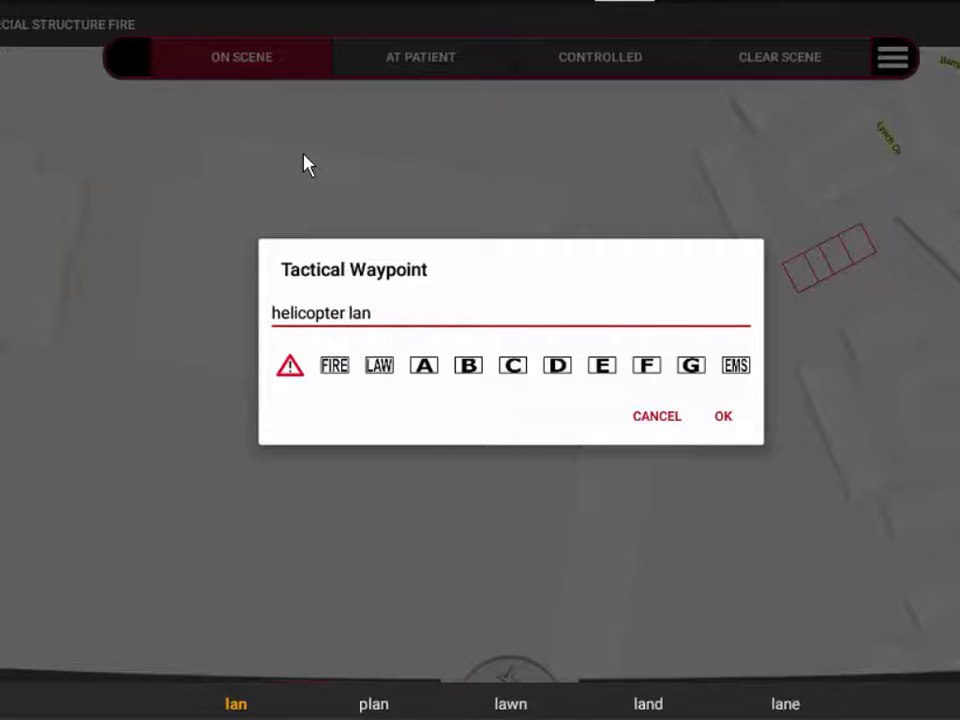
{"action": "type", "text": "ding zone here"}
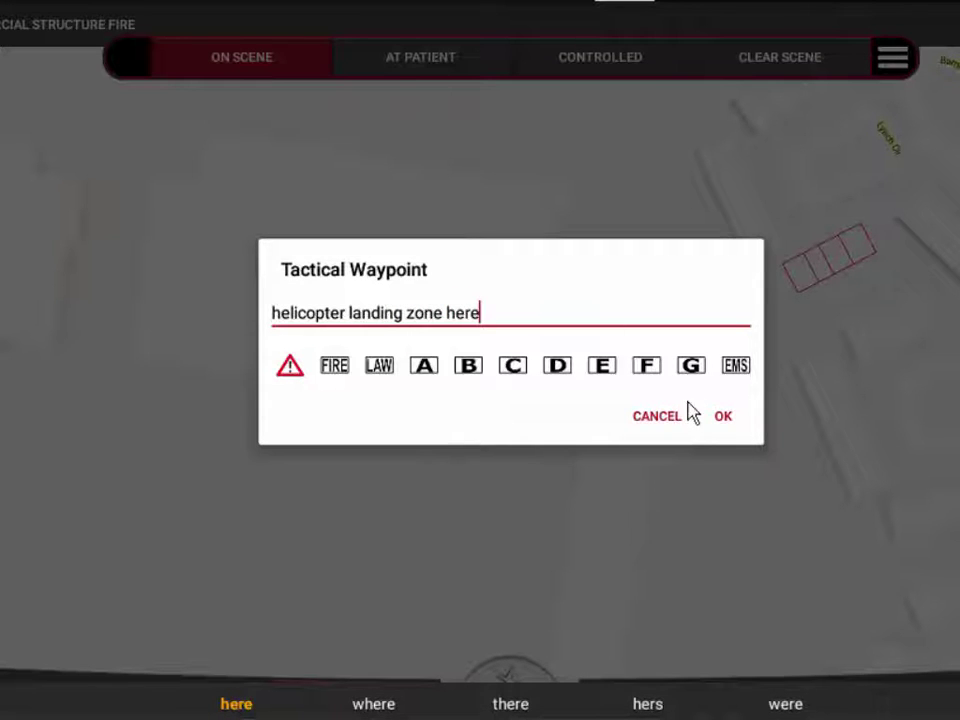
{"action": "left_click_drag", "start_coordinate": [647, 386], "coordinate": [377, 369]}
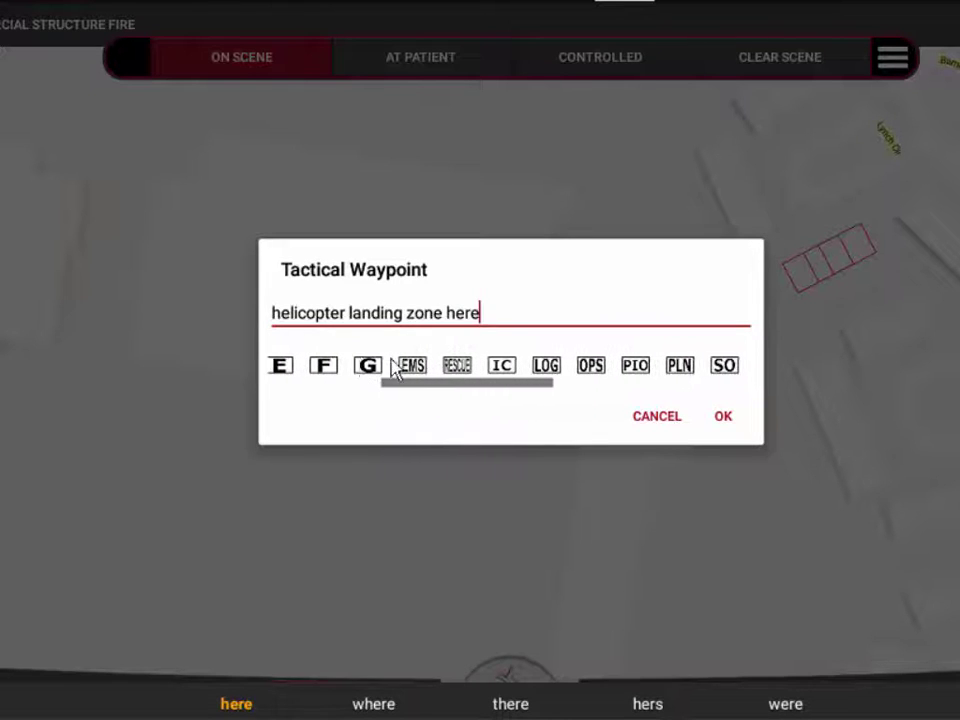
{"action": "left_click_drag", "start_coordinate": [680, 373], "coordinate": [381, 356]}
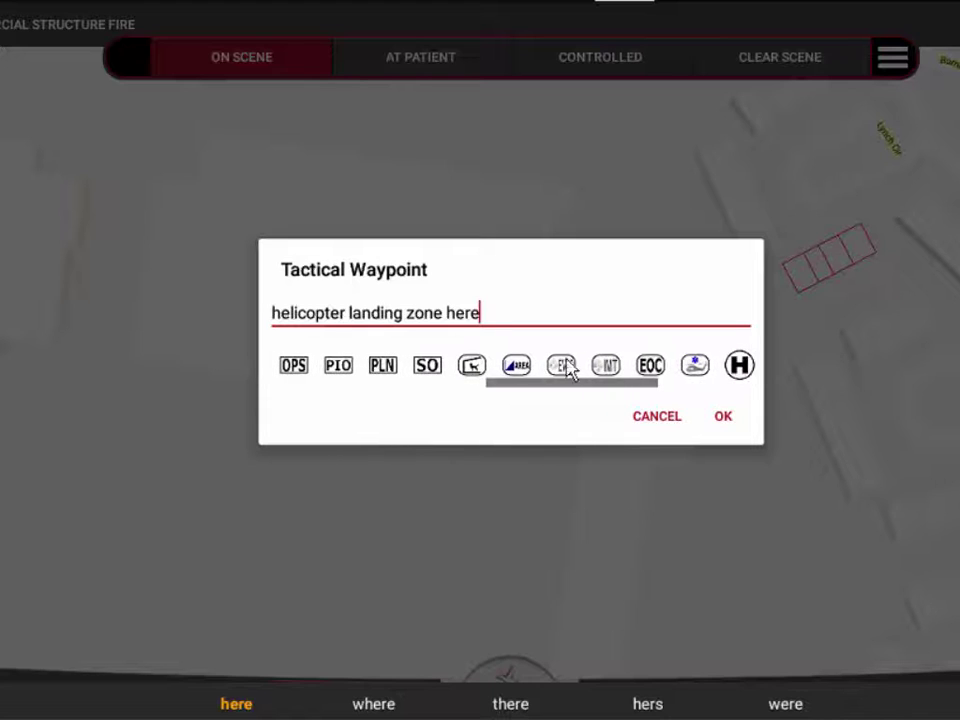
{"action": "left_click_drag", "start_coordinate": [669, 373], "coordinate": [515, 368]}
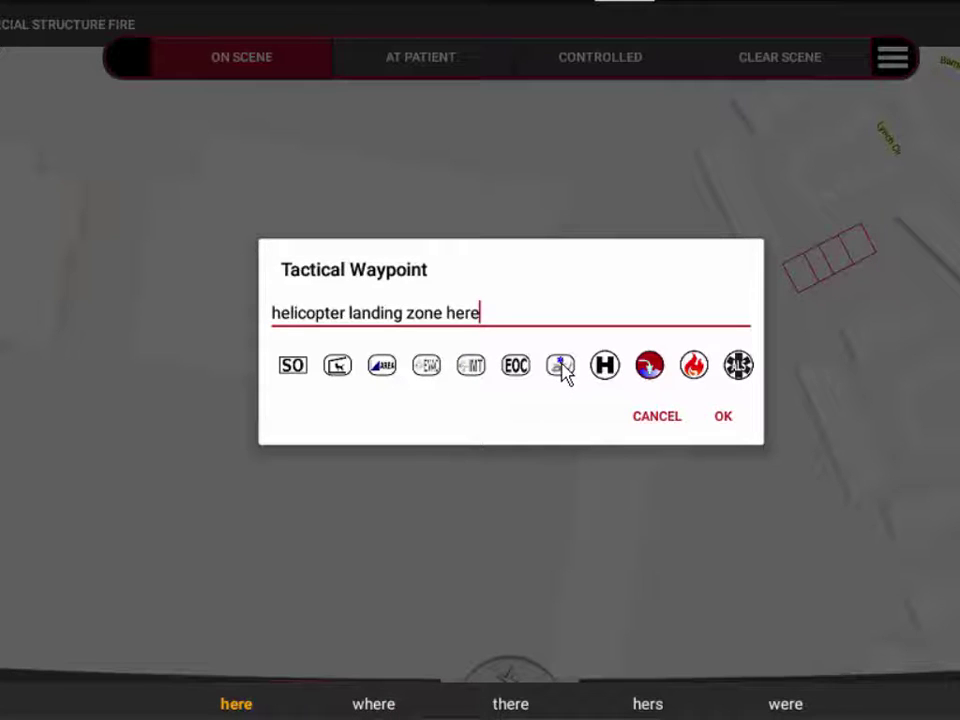
{"action": "left_click", "coordinate": [561, 366]}
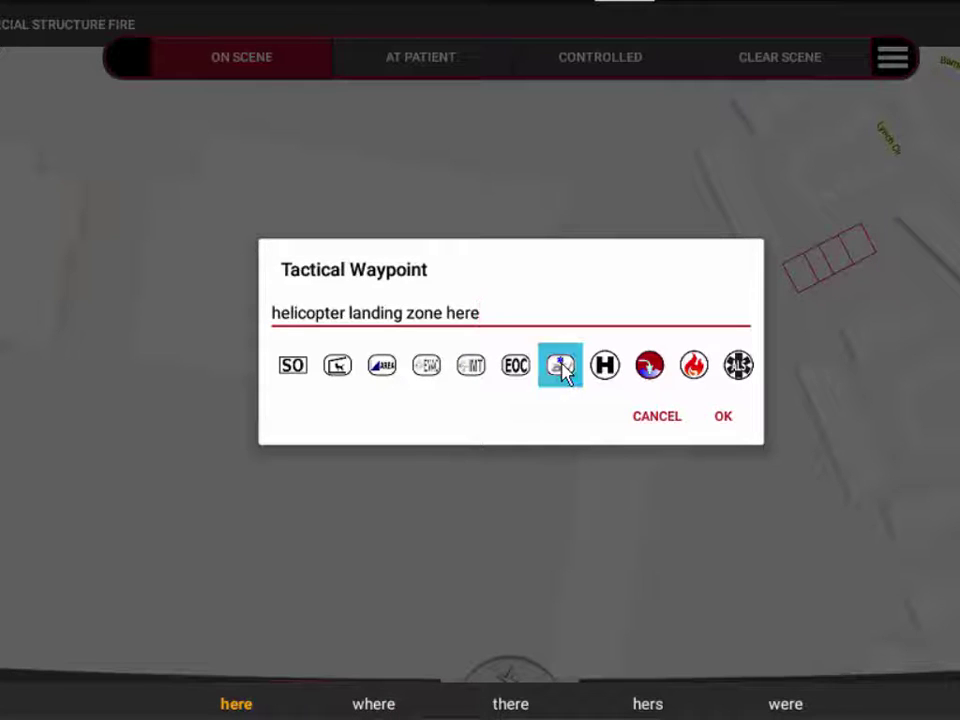
{"action": "left_click", "coordinate": [731, 423]}
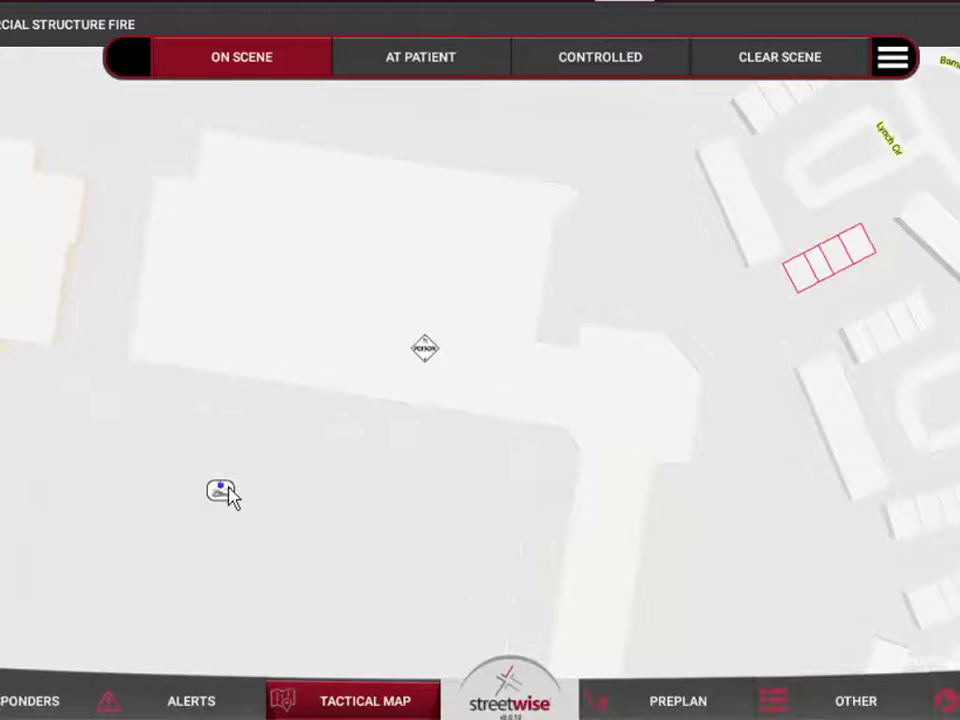